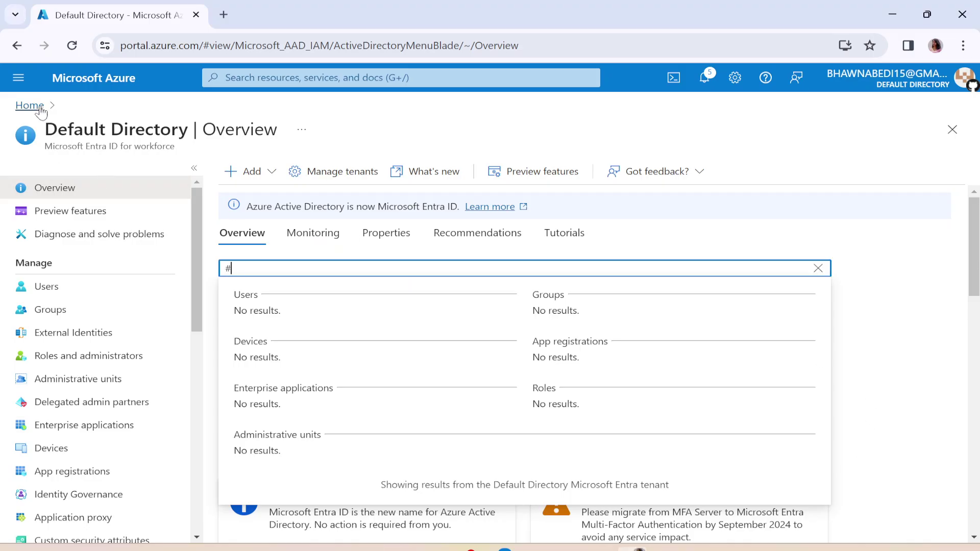
click(32, 106)
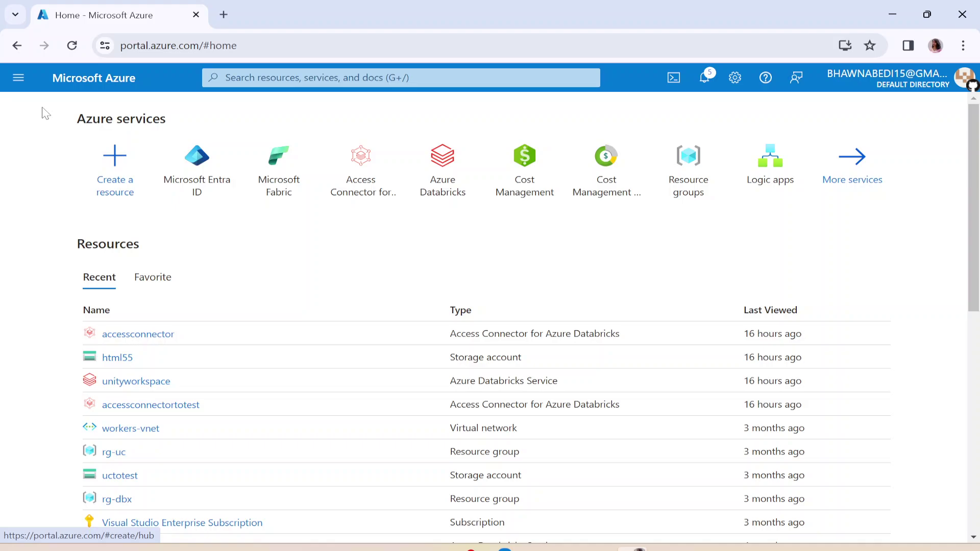
click(225, 78)
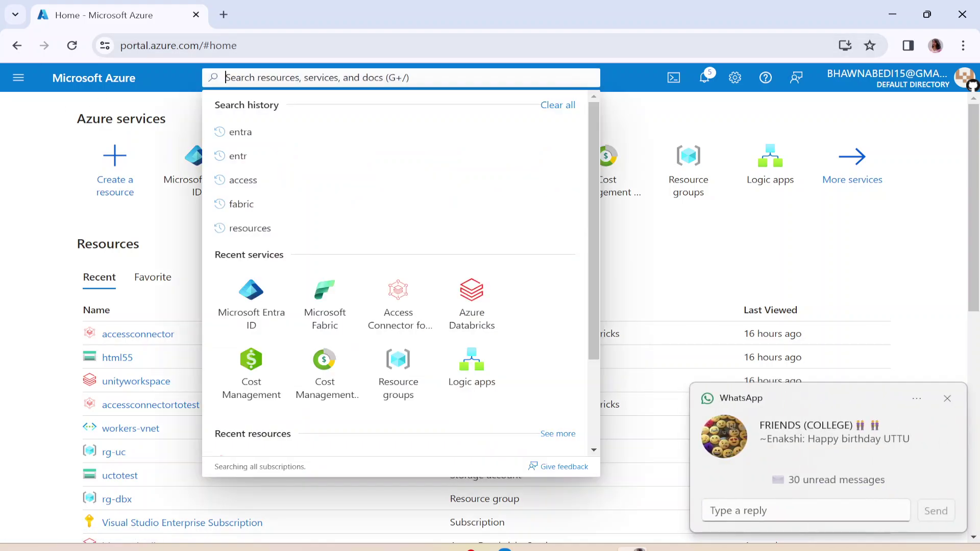
click(947, 398)
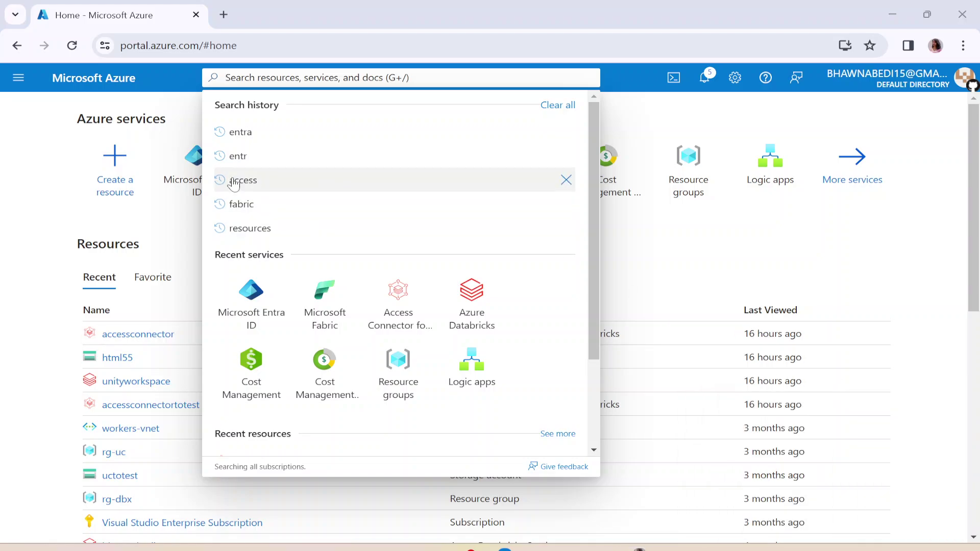
click(242, 141)
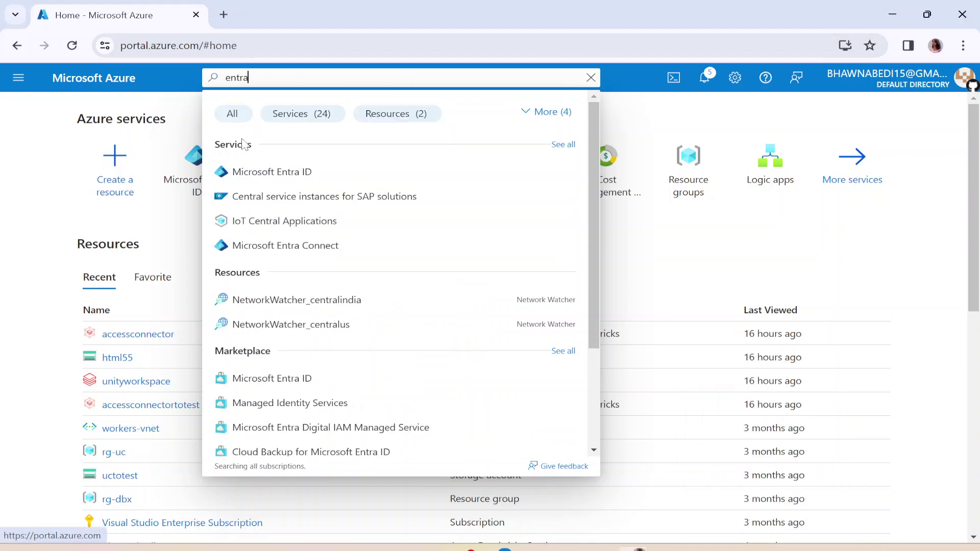
click(286, 179)
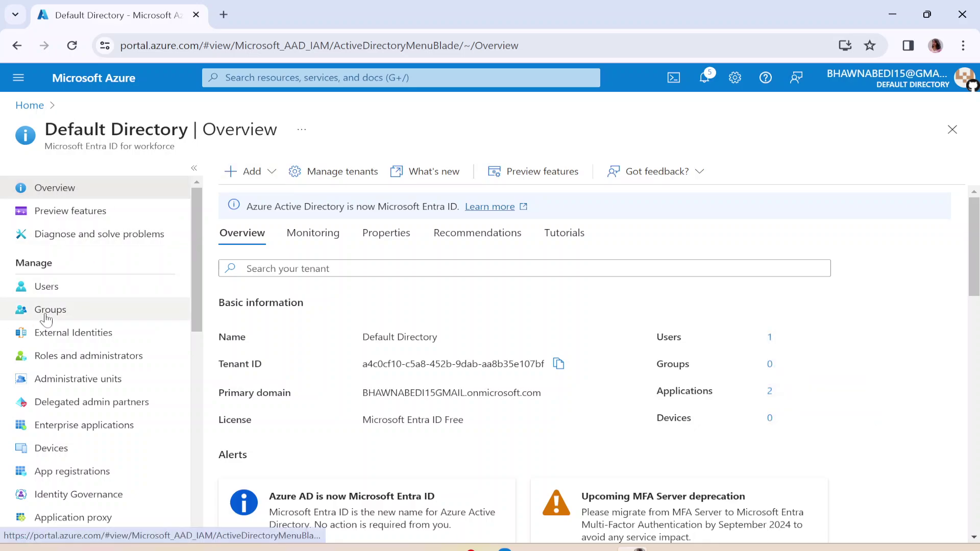
Go to the directory's Users list and start creating a new internal user.
click(63, 290)
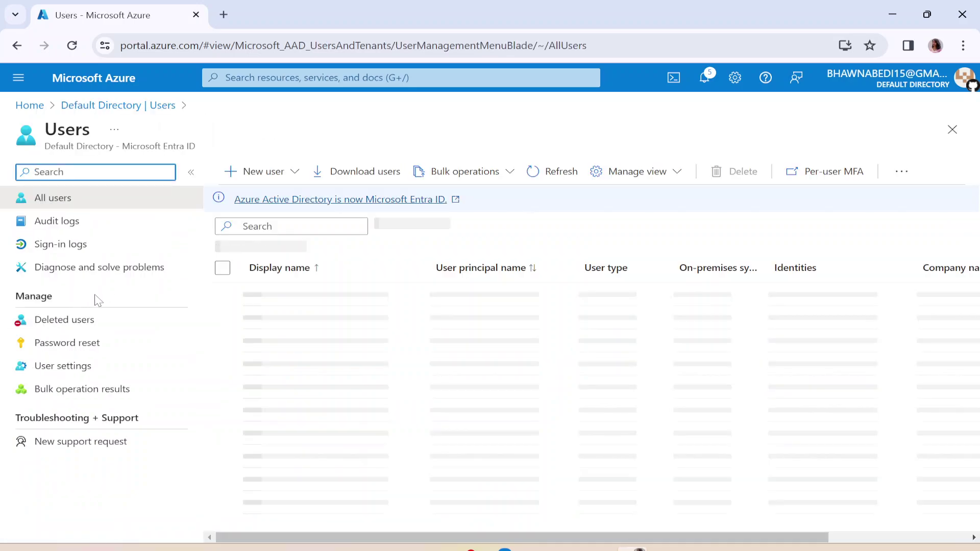
text(@)
click(166, 173)
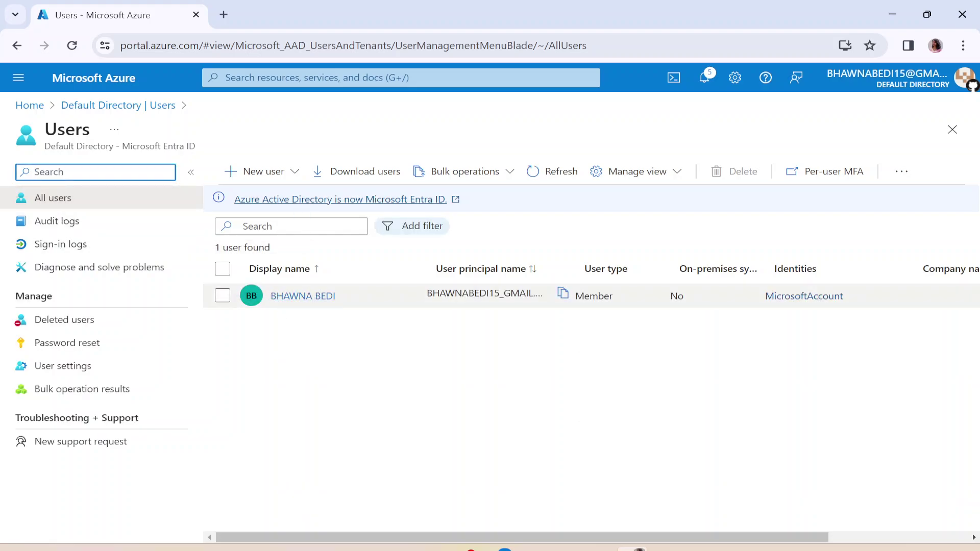
click(259, 174)
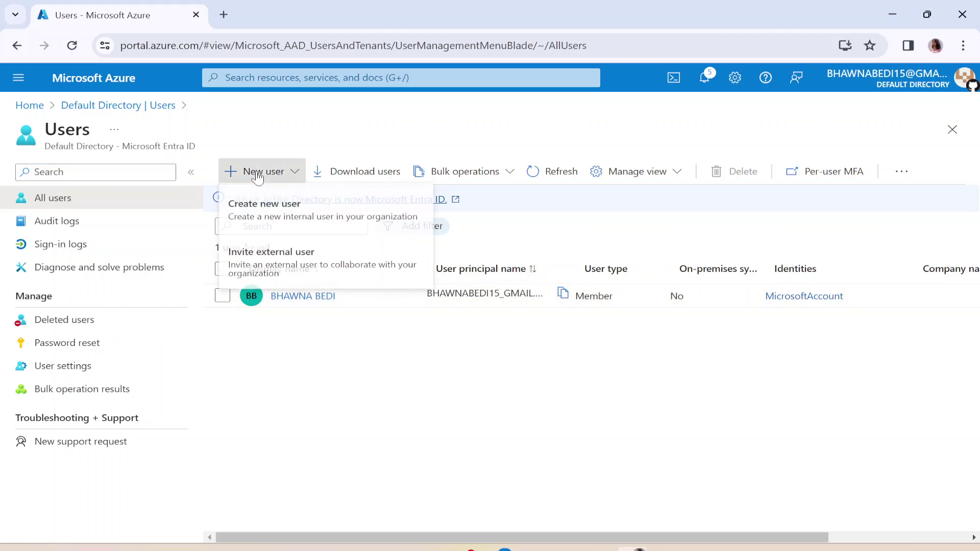
click(328, 219)
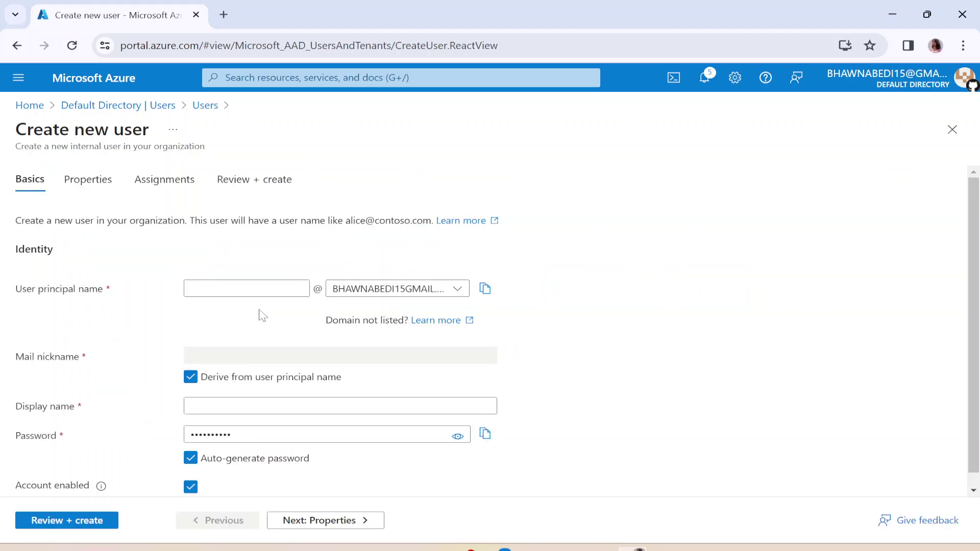
Fill in the new user's principal name and display name.
click(245, 288)
text(bb)
scroll(153, 279, down, 1)
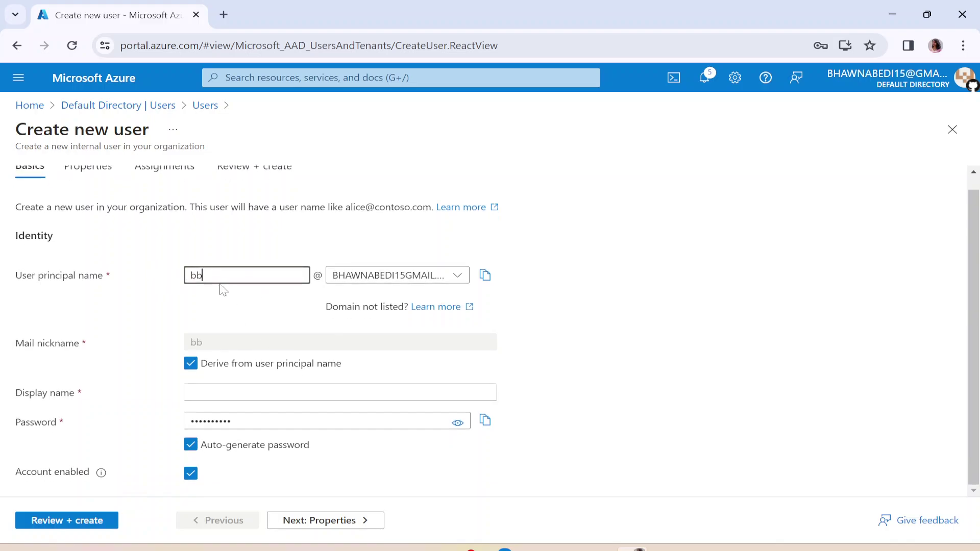
click(245, 393)
text(bb)
Set a manual password instead of an auto-generated one, then review and create the user.
click(190, 445)
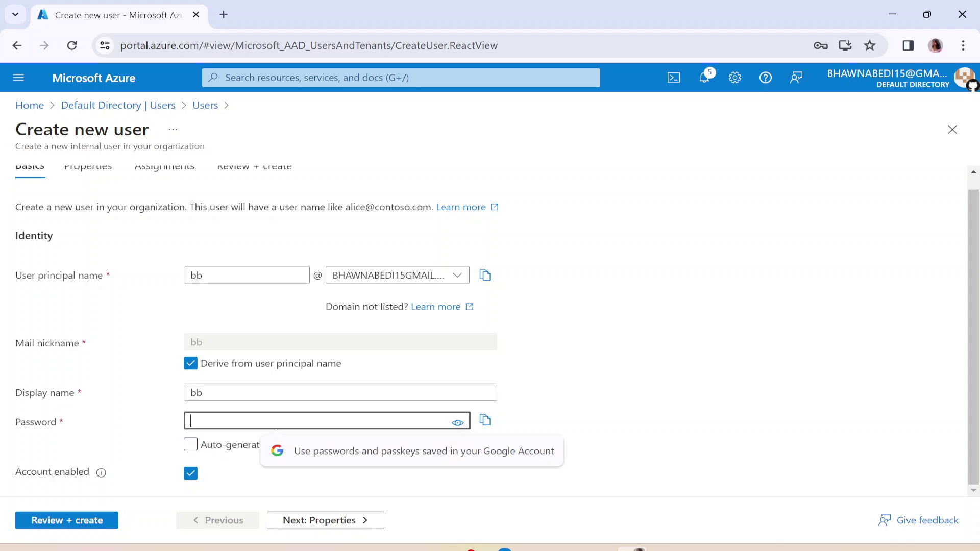
text(•••)
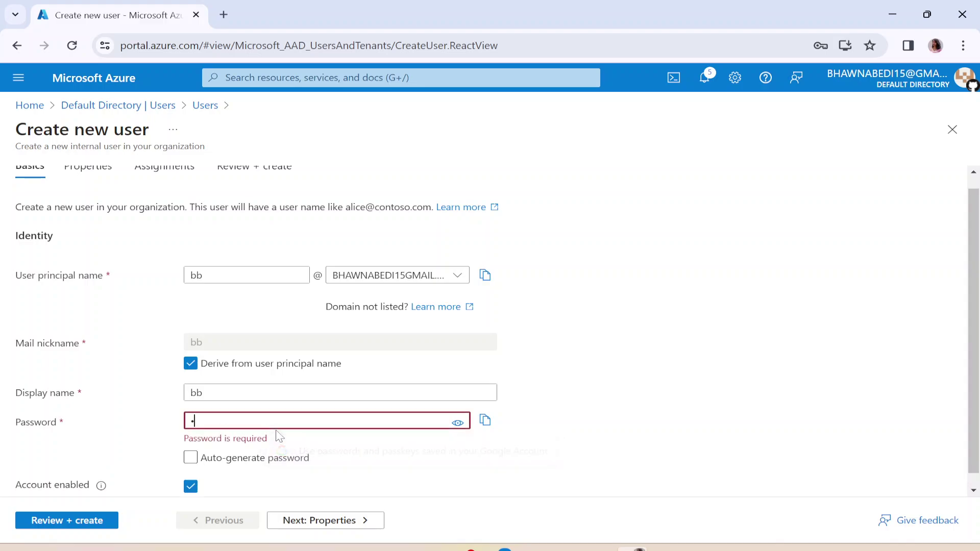
text(••••)
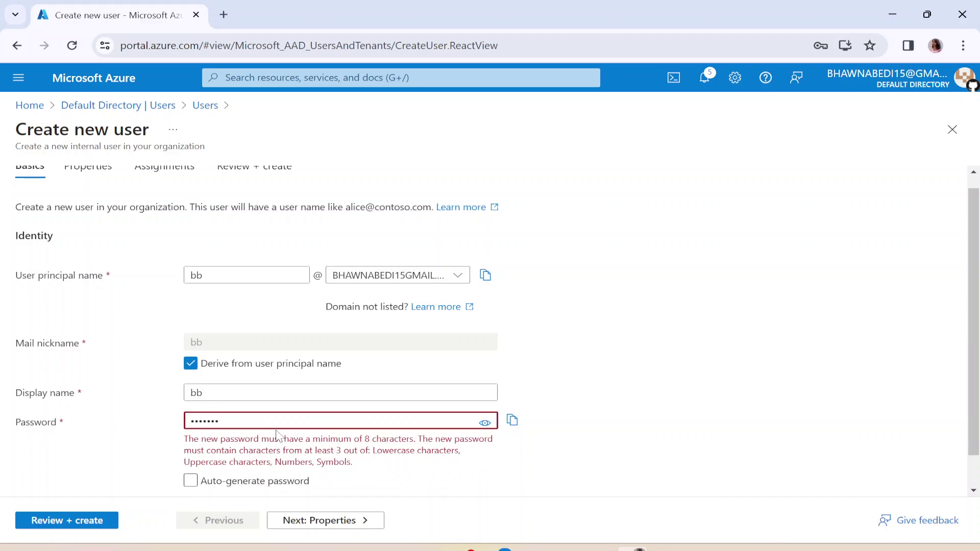
text(•••)
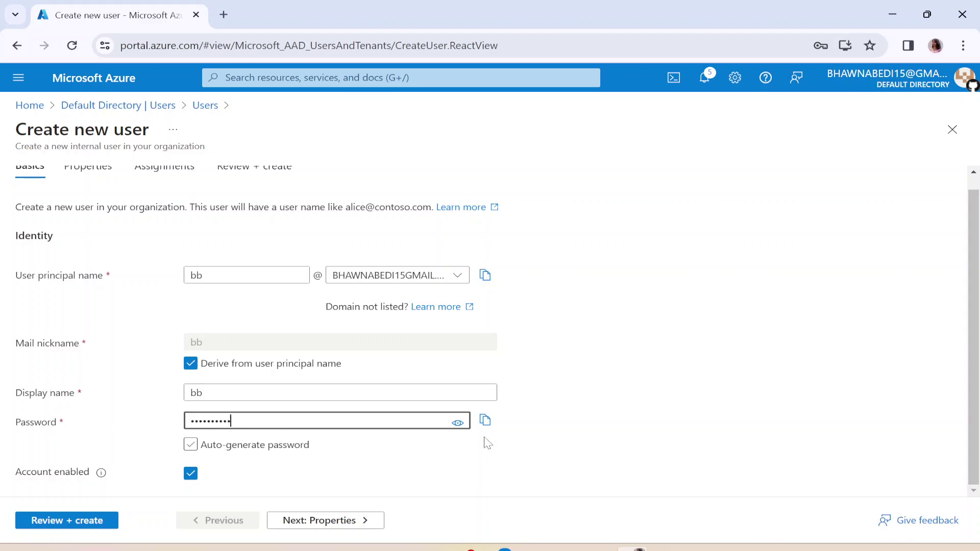
click(487, 442)
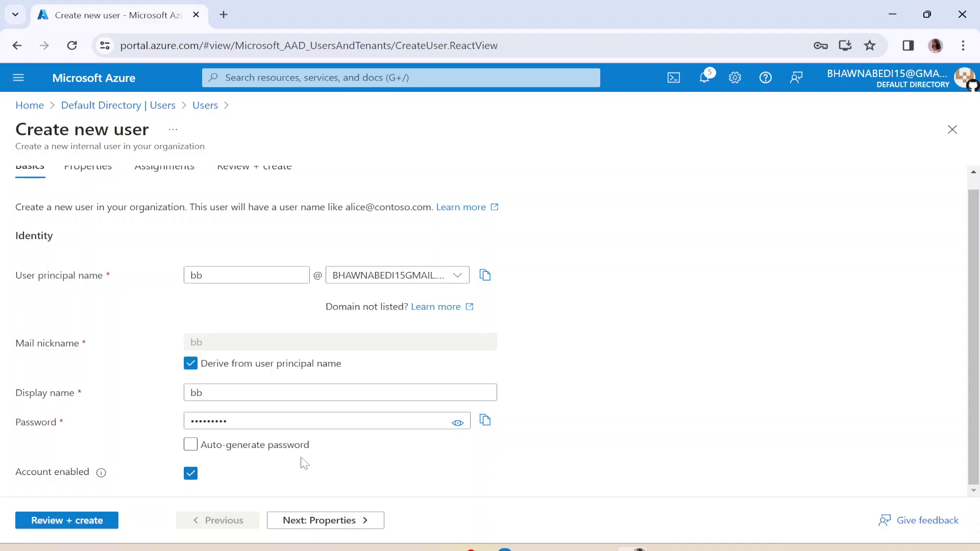
click(46, 529)
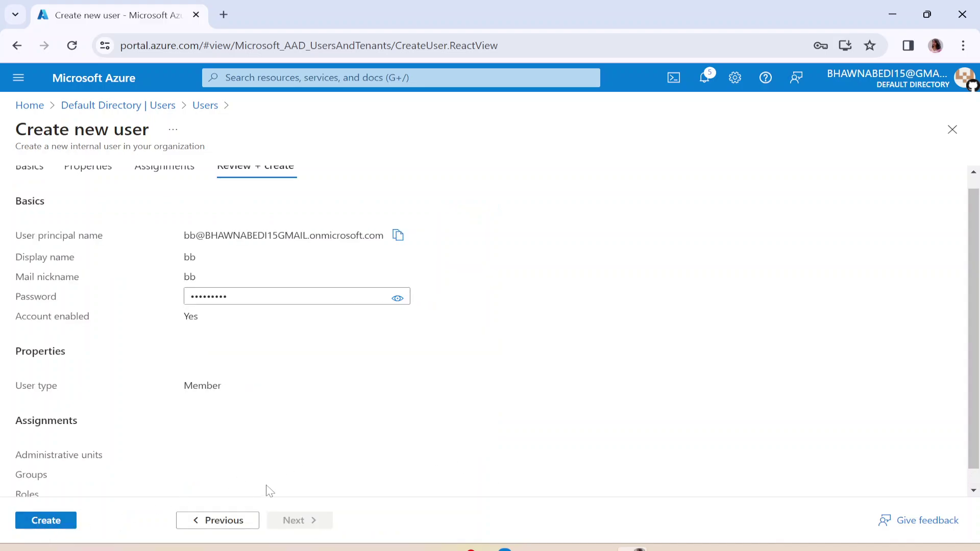
click(51, 523)
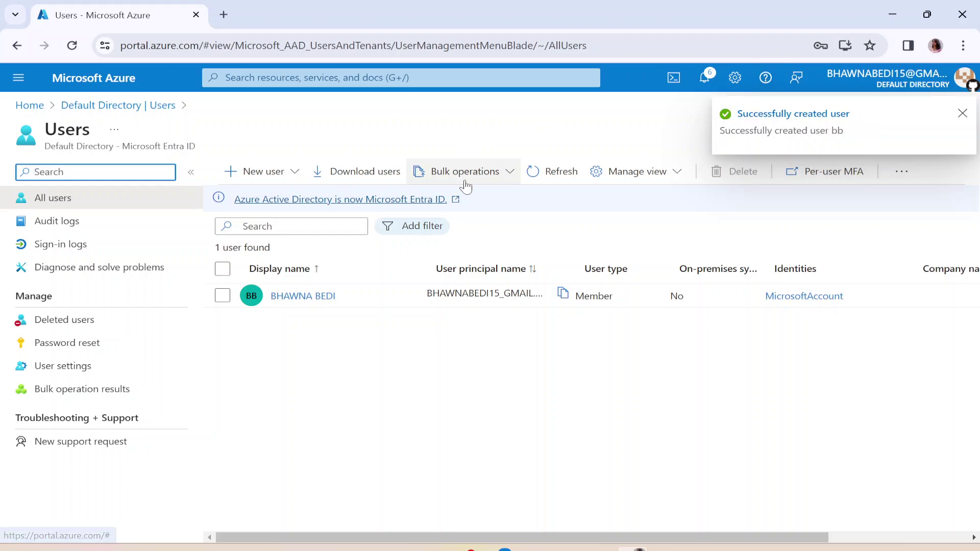
Refresh the Users list, resize the name columns, and copy the new user's full sign-in name.
click(551, 177)
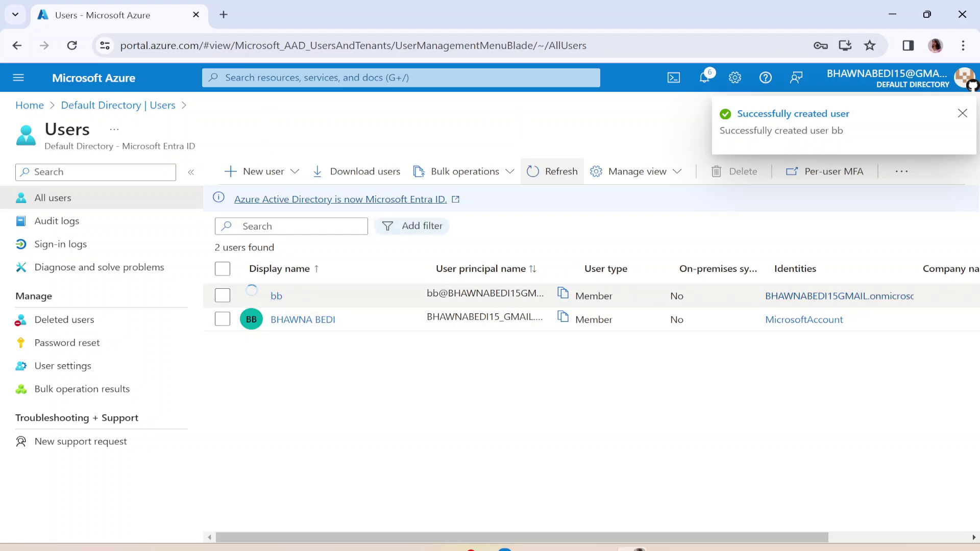
drag(425, 266, 352, 267)
drag(499, 255, 748, 253)
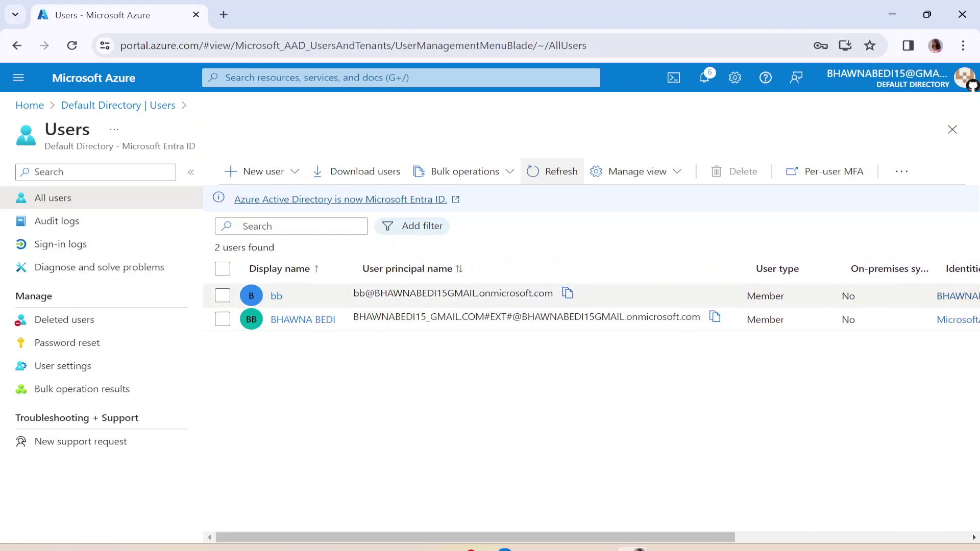
drag(479, 294, 552, 294)
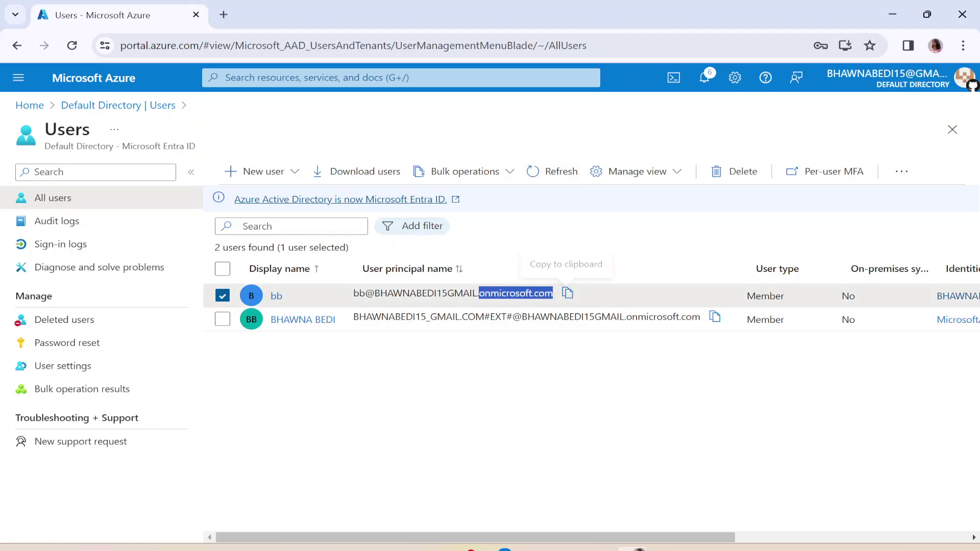
click(569, 295)
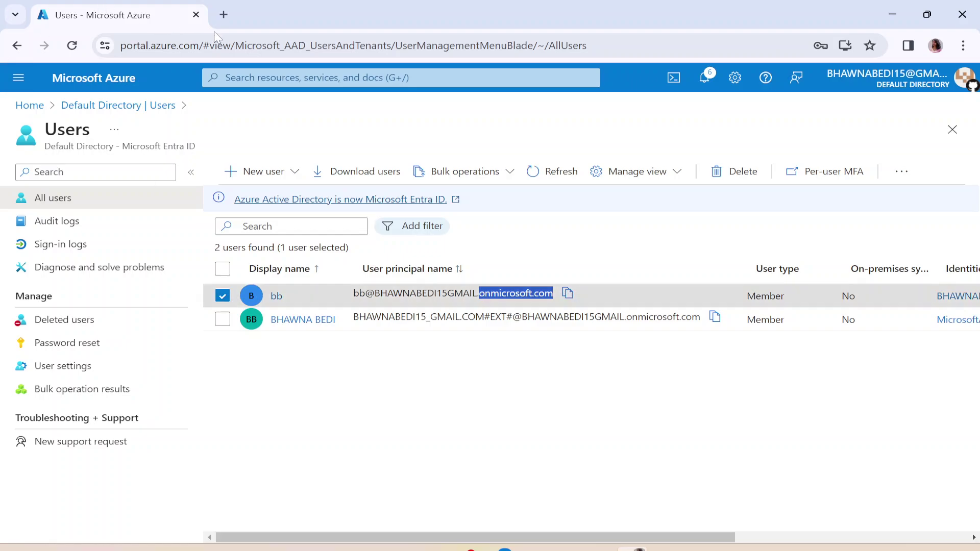
Open the Microsoft Fabric sign-in page at app.fabric.microsoft.com in a new tab.
click(225, 16)
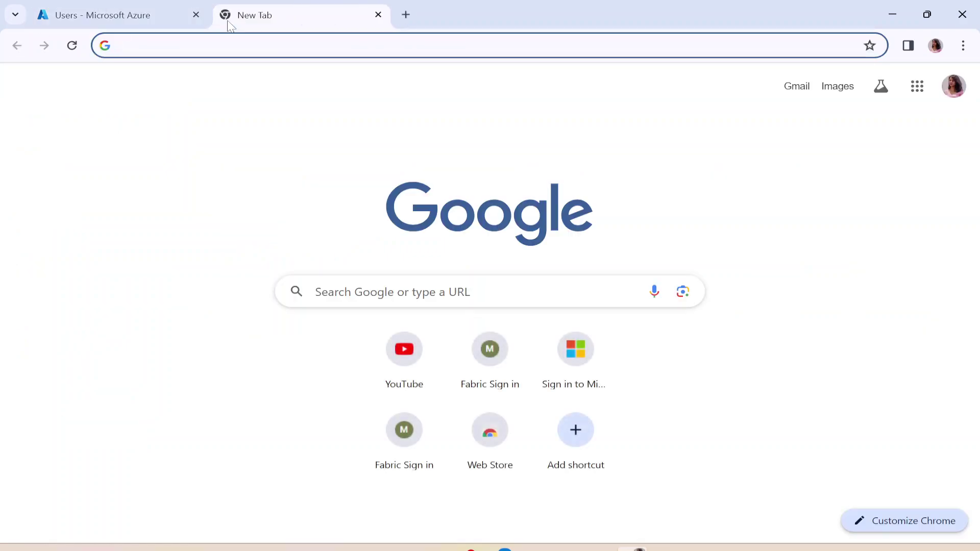
text(a)
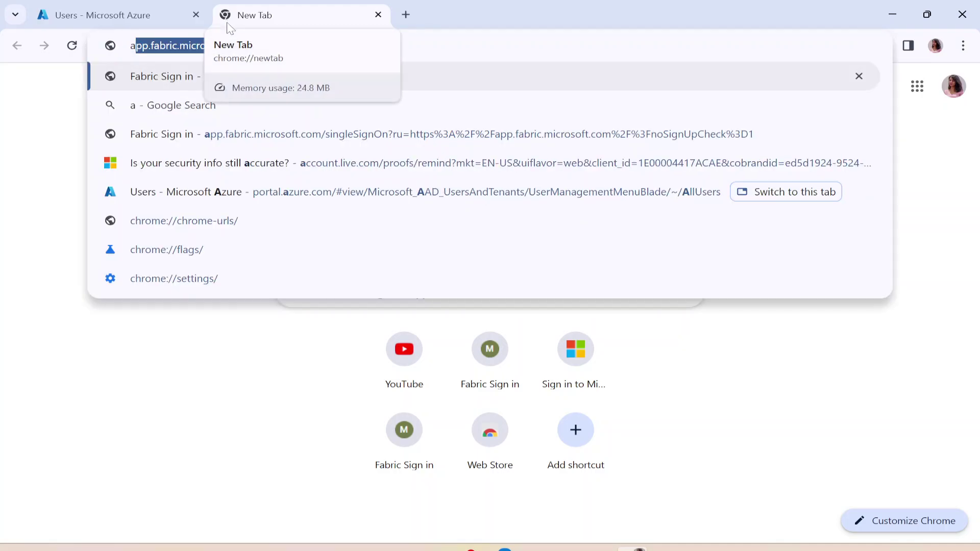
text(p)
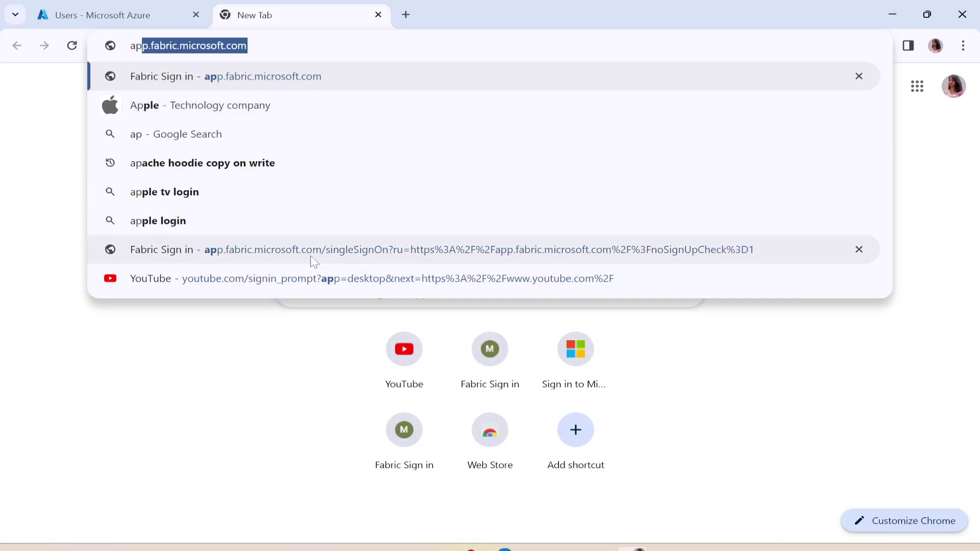
click(313, 250)
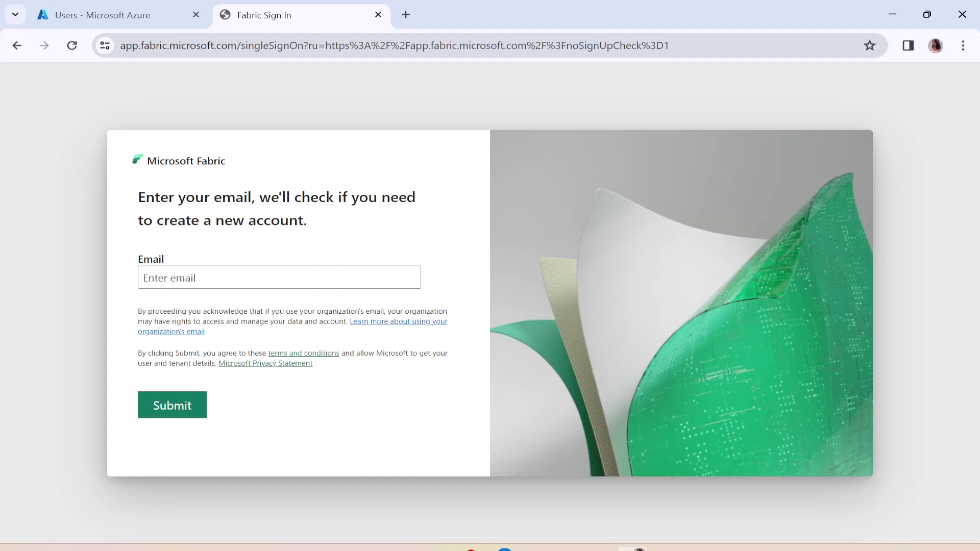
Enter the new user's work email, double-check it in Azure, and submit it.
click(279, 278)
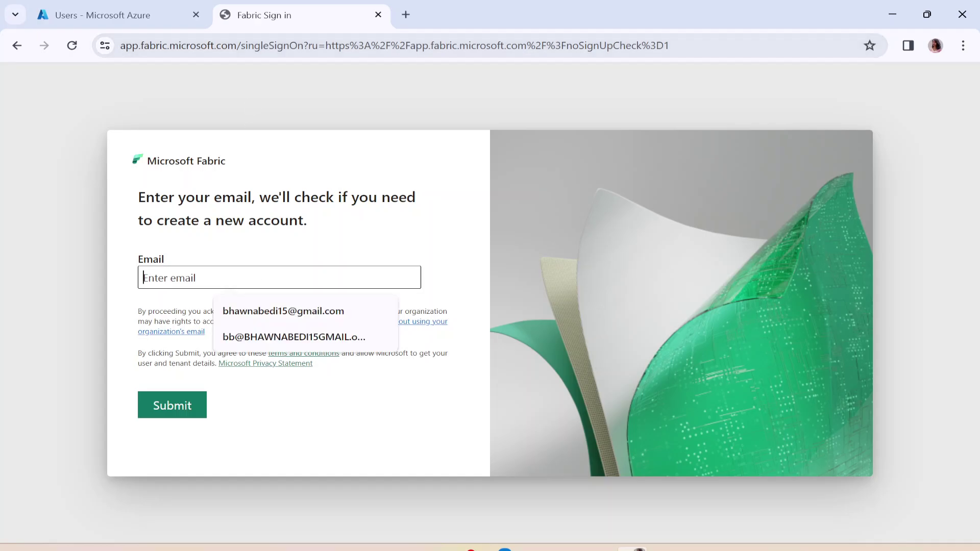
click(224, 337)
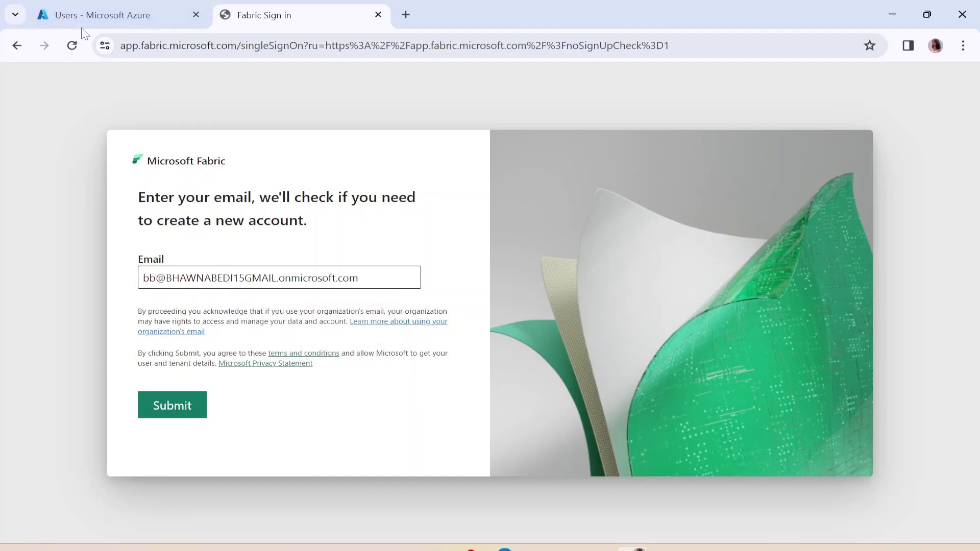
click(102, 16)
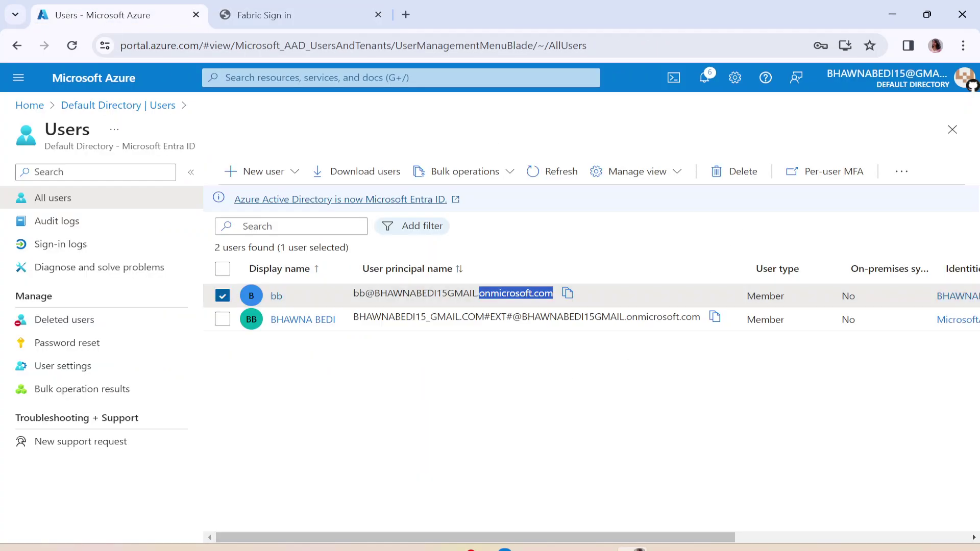
click(250, 15)
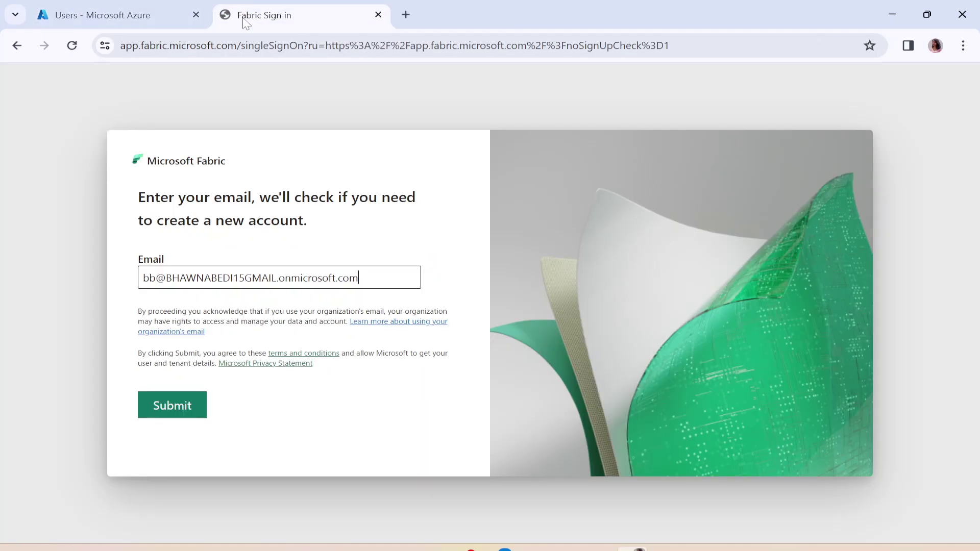
click(176, 412)
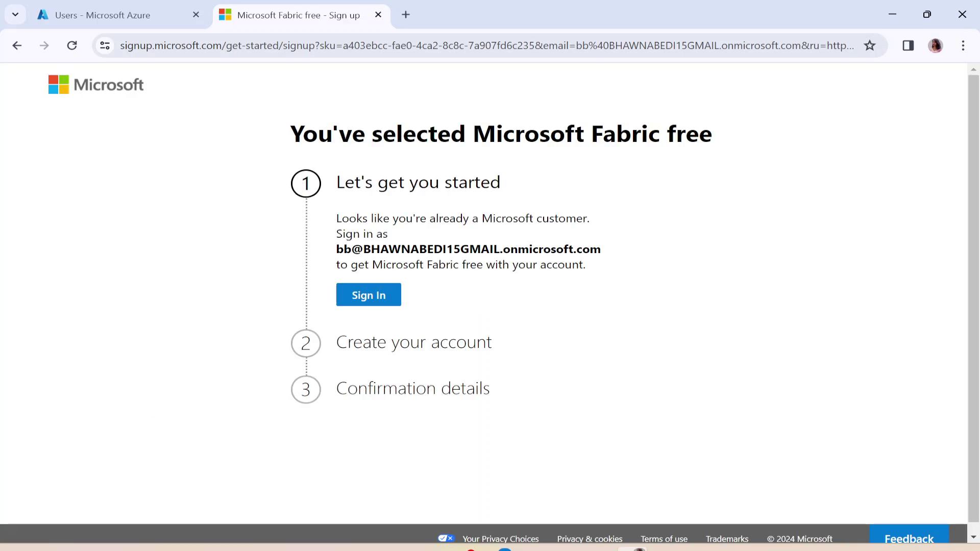
Sign in as the new user with the temporary password.
drag(342, 218, 592, 232)
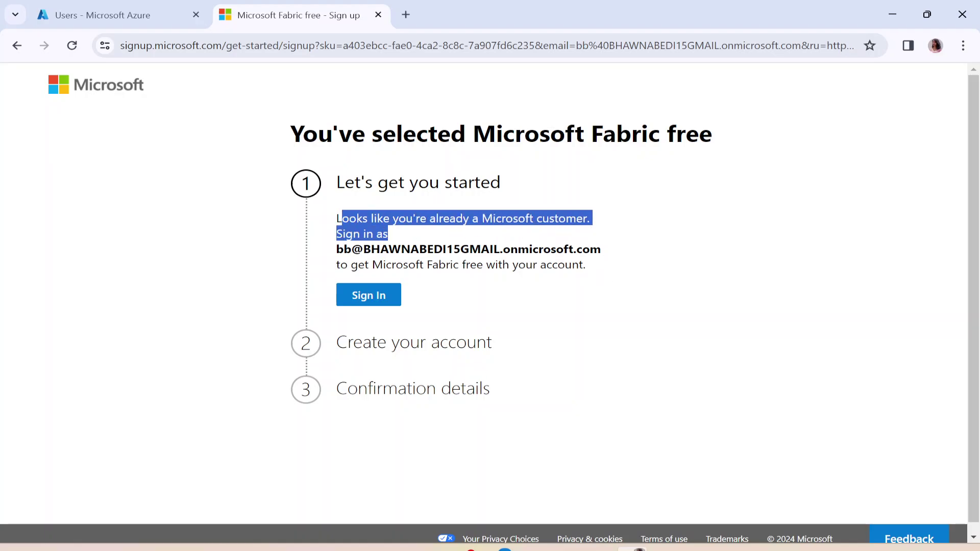
click(380, 297)
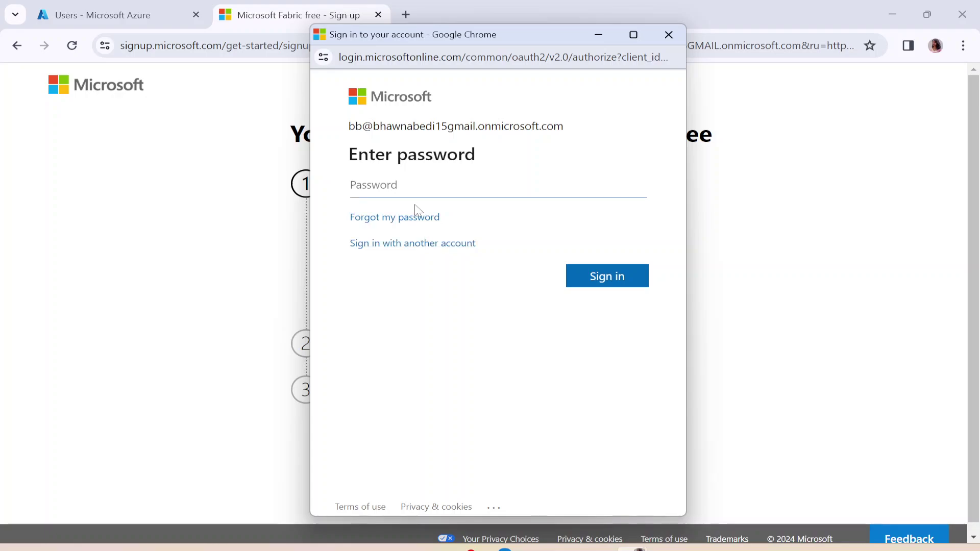
text(••••••••)
key(Return)
text(•)
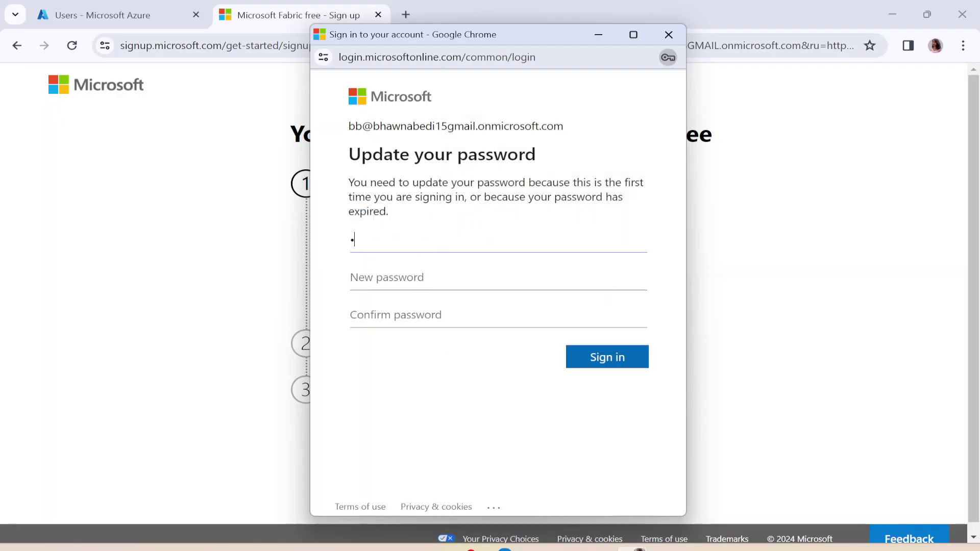
key(BackSpace)
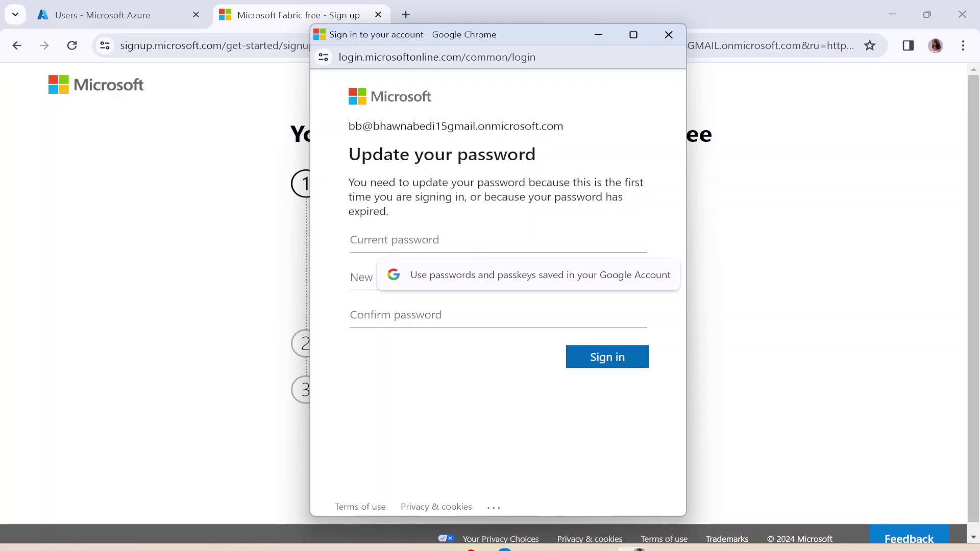
Enter the current password, then a new password and its confirmation.
text(****)
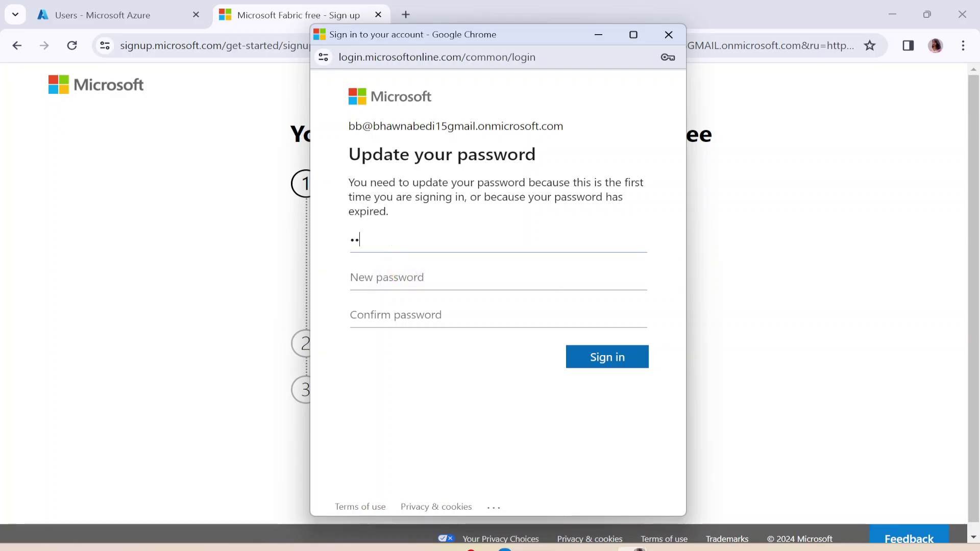
text(**)
text(••)
key(Tab)
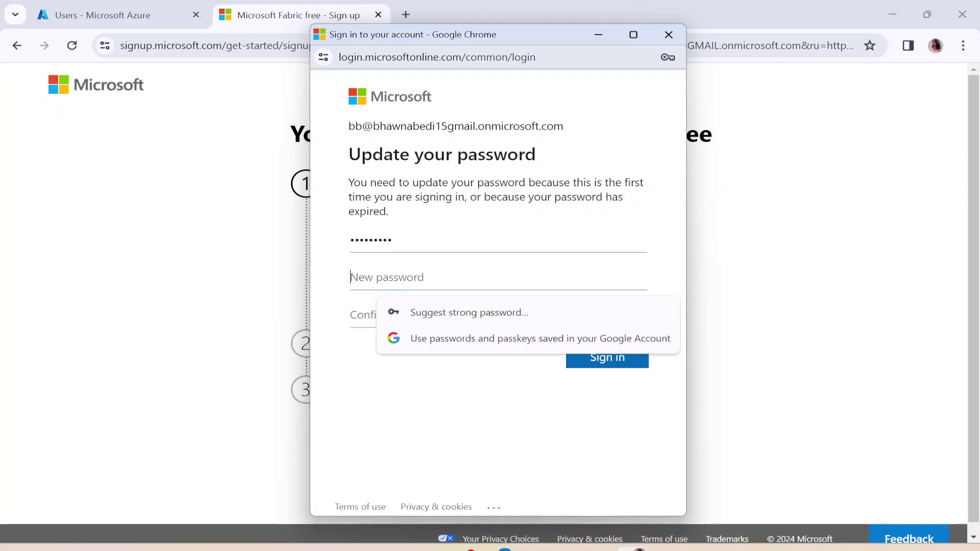
text(•••••••••)
click(351, 327)
text(•••••)
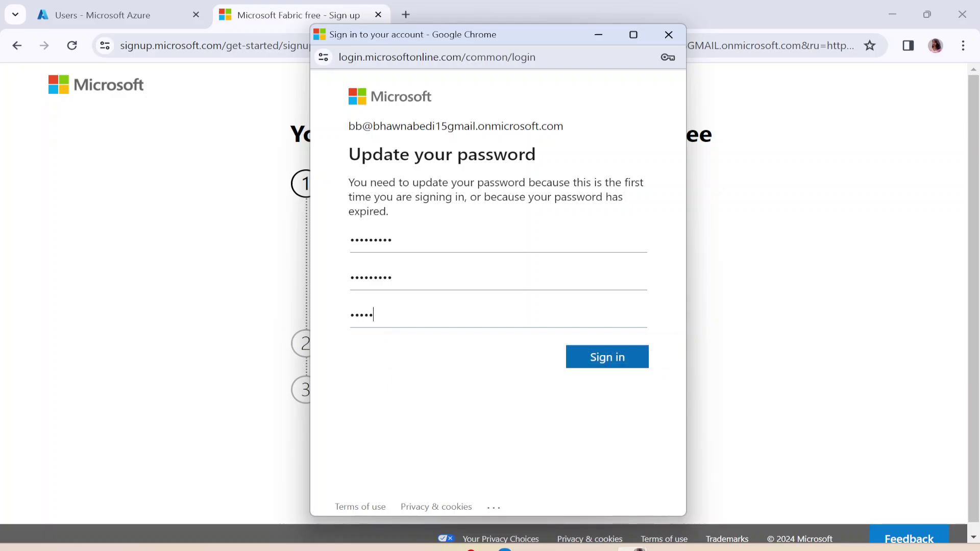
text(••)
key(BackSpace)
key(BackSpace)
key(BackSpace)
key(BackSpace)
key(BackSpace)
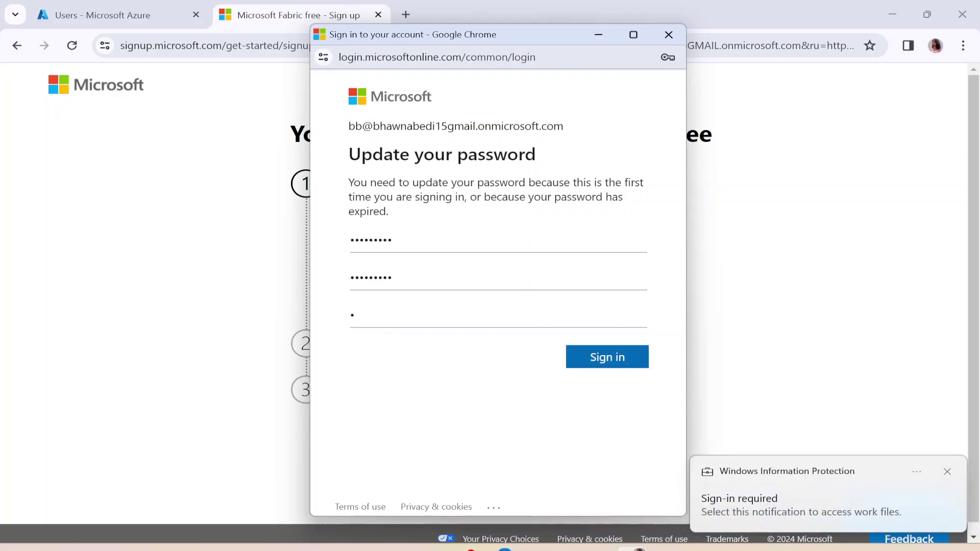
key(BackSpace)
text(••••••••)
Retype the new password and its confirmation, then submit the password change.
drag(391, 315, 350, 324)
key(BackSpace)
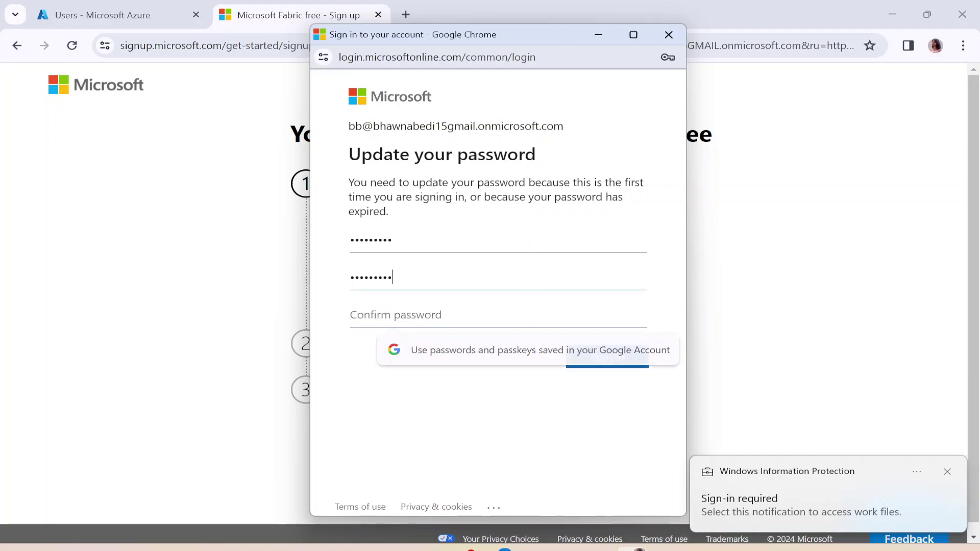
drag(391, 277, 303, 292)
key(BackSpace)
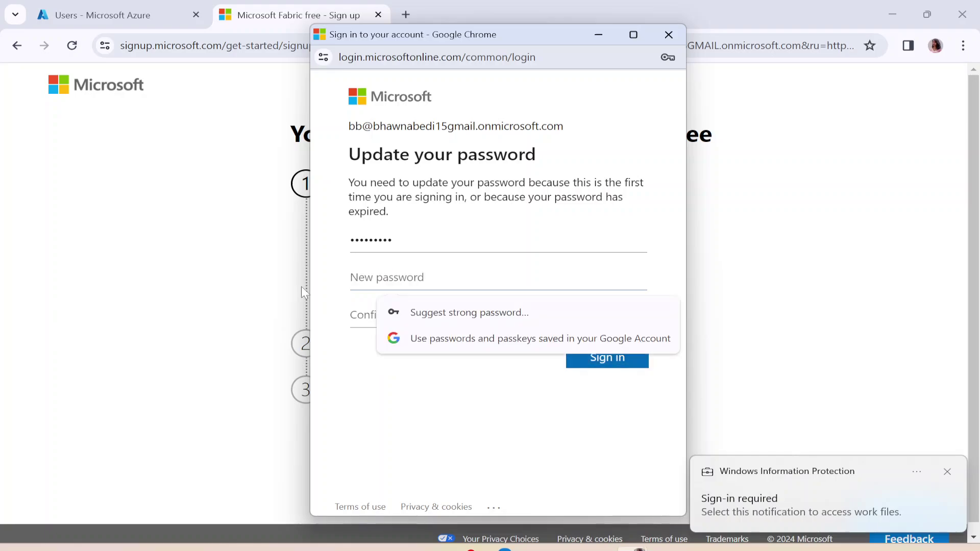
text(•••••••••)
click(348, 326)
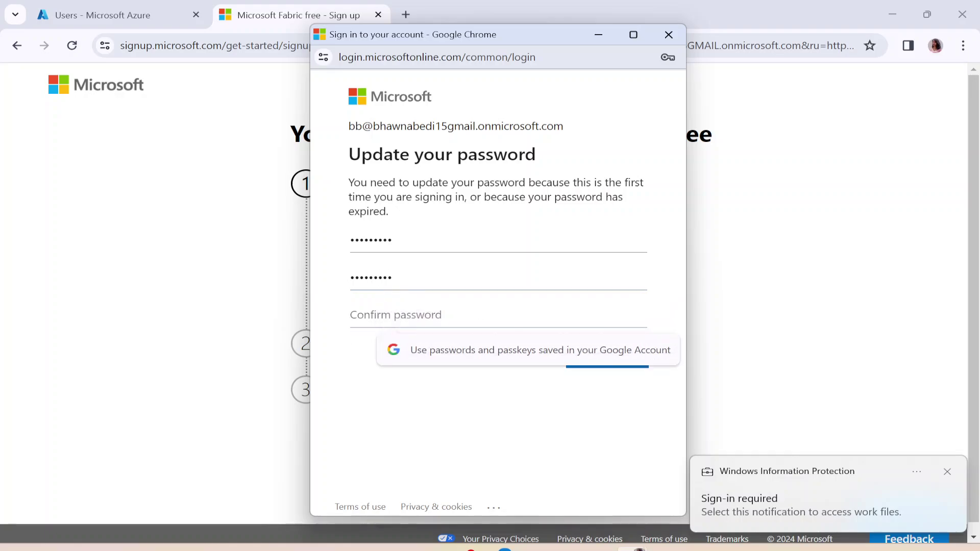
text(•••••)
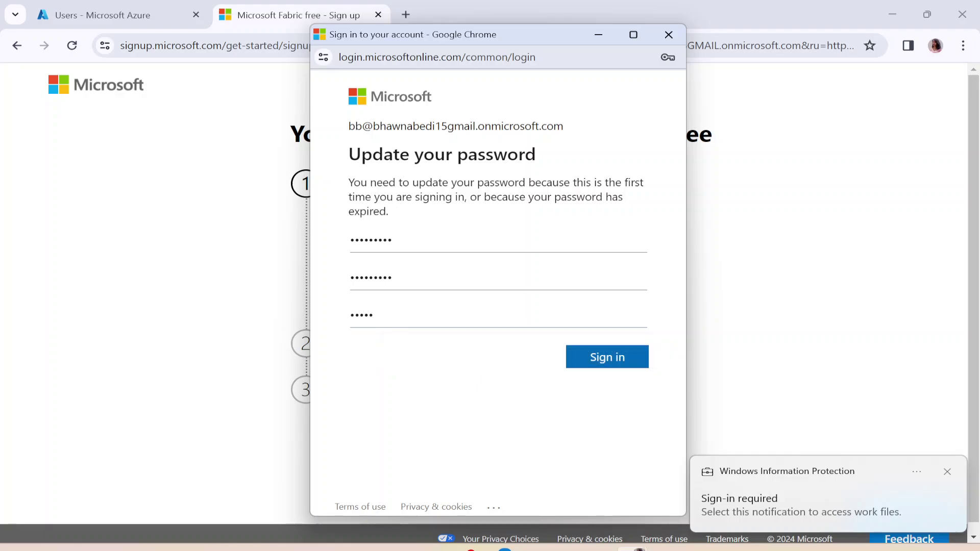
text(••••)
click(615, 362)
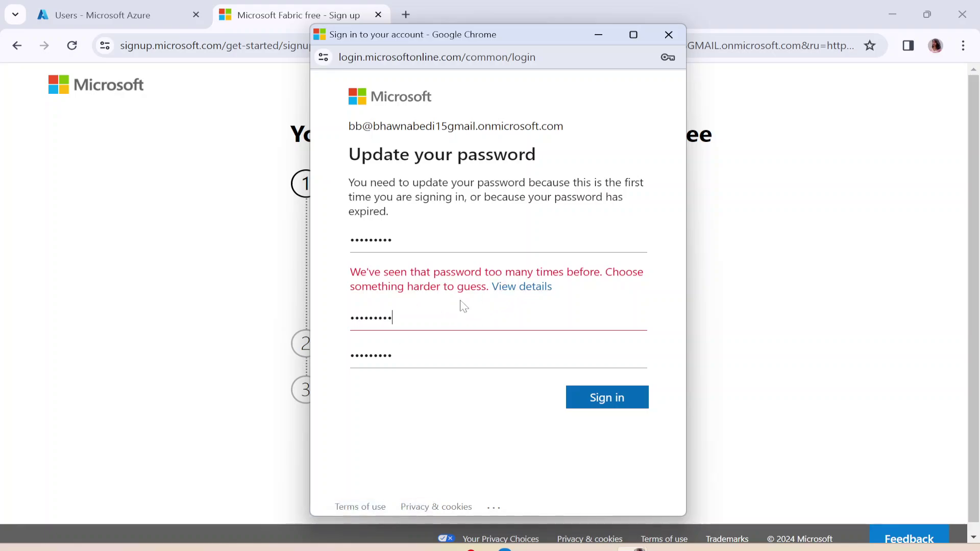
Clear the rejected too-common new password and its confirmation.
drag(461, 309, 326, 333)
key(BackSpace)
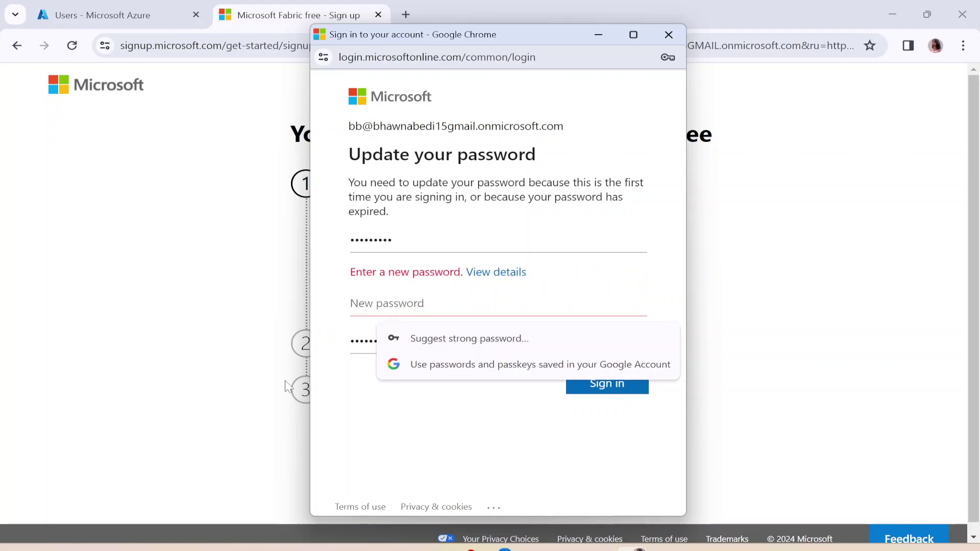
drag(403, 341, 216, 347)
key(BackSpace)
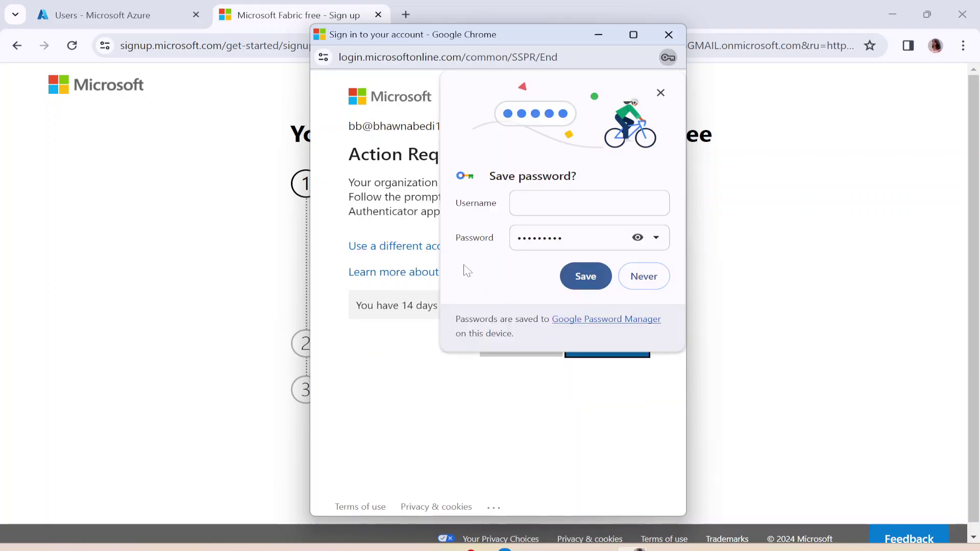
Decline saving the password in the browser and continue past Action Required.
click(661, 281)
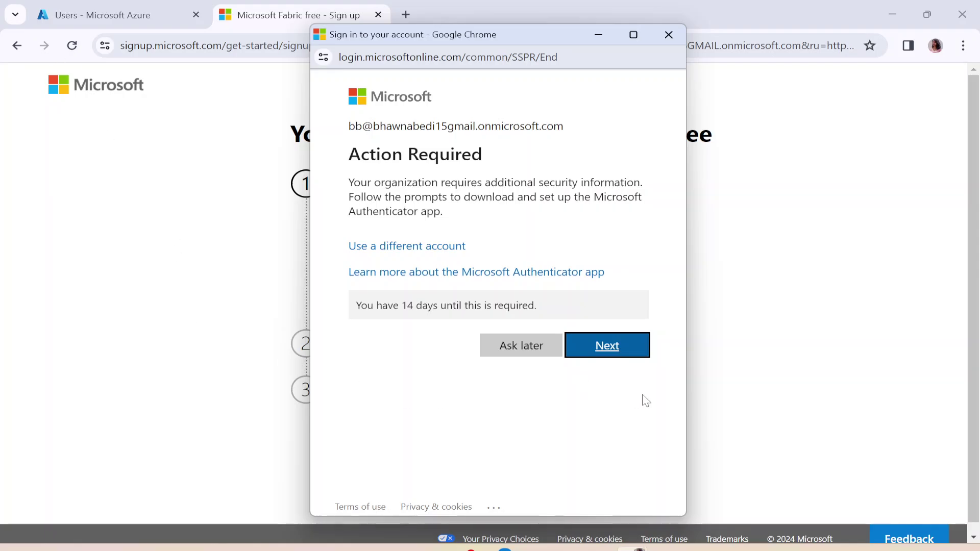
click(608, 348)
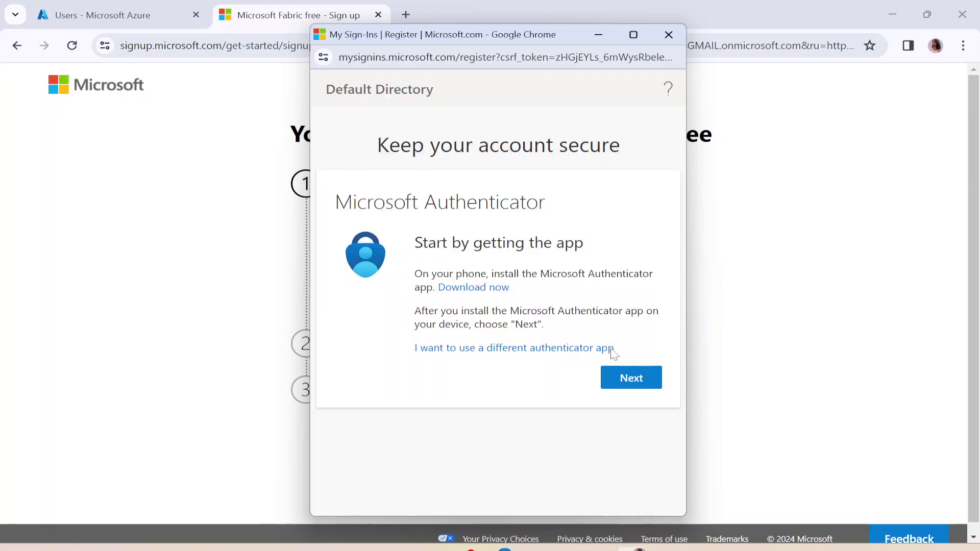
Maximize the setup window, pair Authenticator via QR code, approve the test notification, and finish.
click(633, 34)
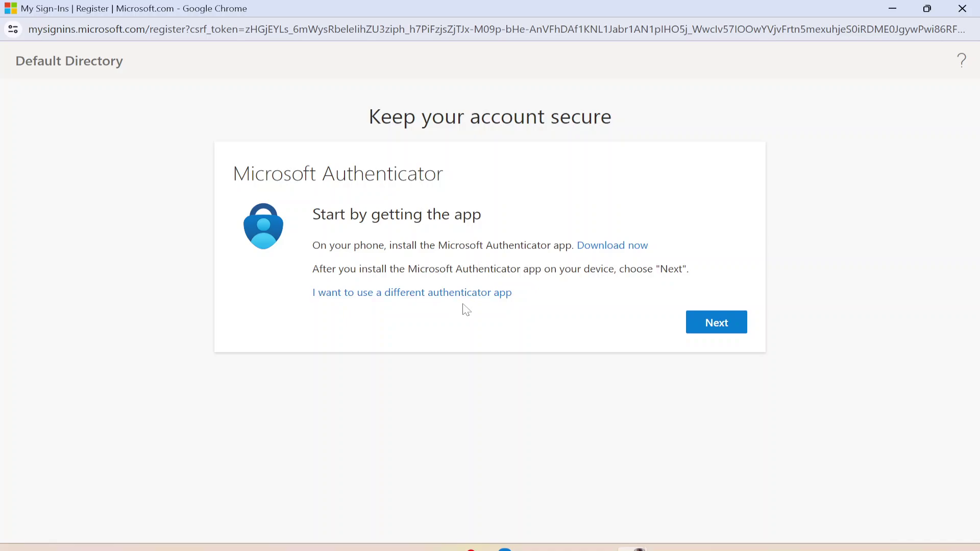
click(708, 331)
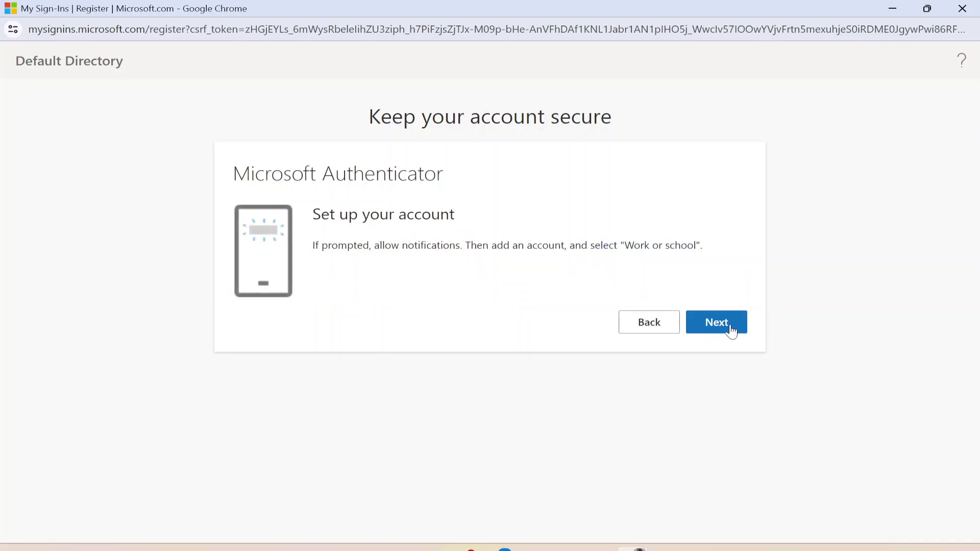
click(730, 332)
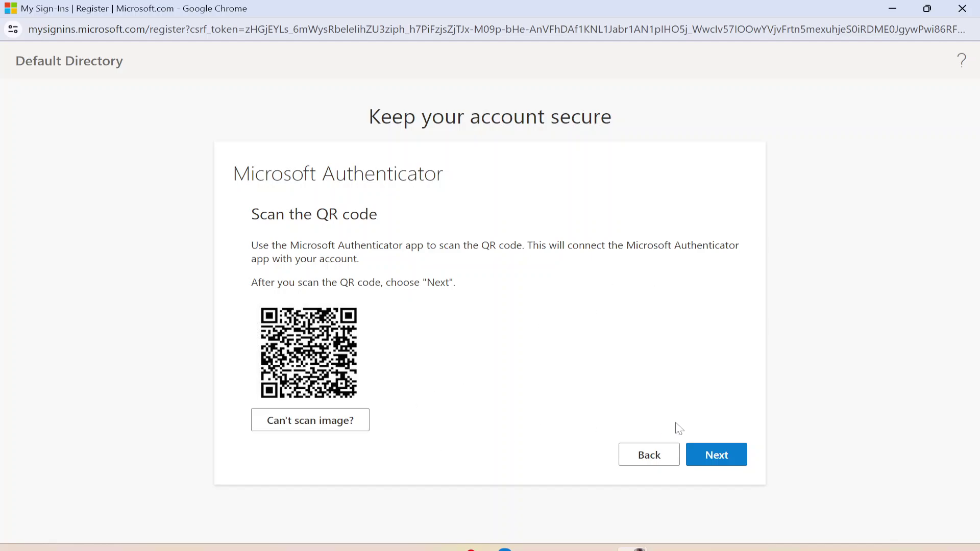
click(716, 458)
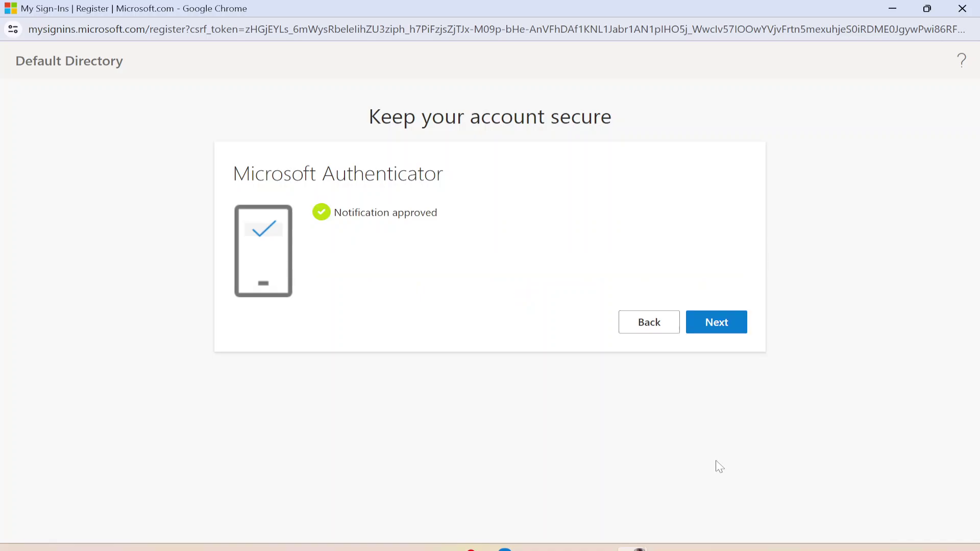
click(723, 325)
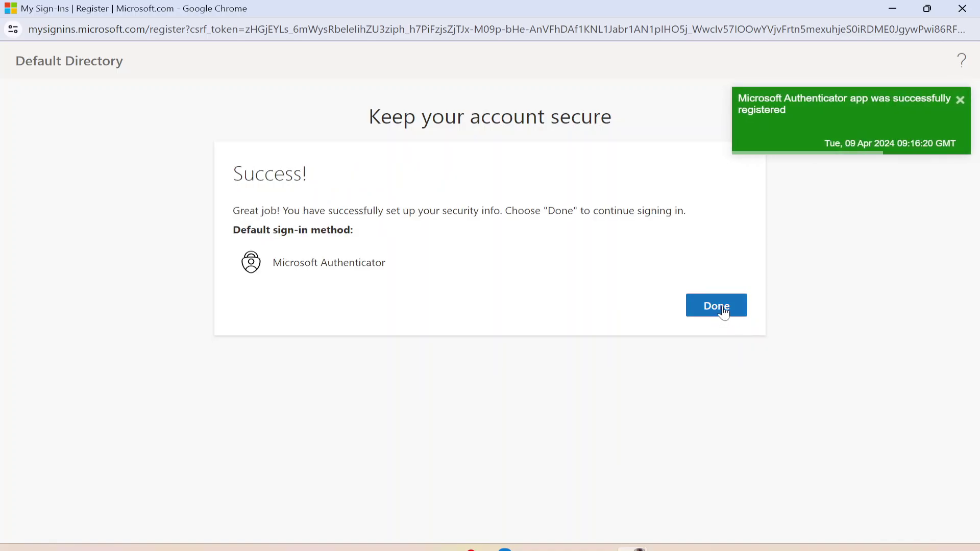
click(725, 309)
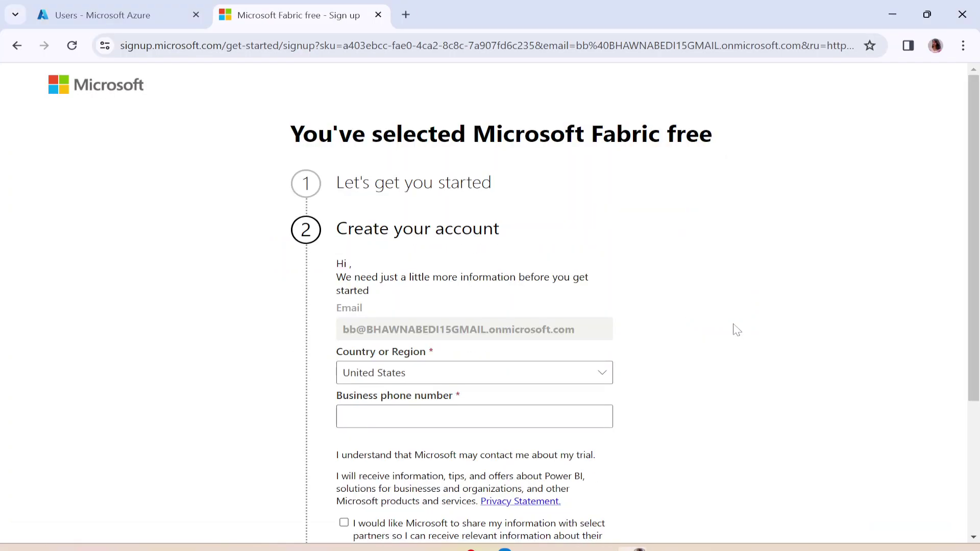
Choose India as the country or region.
scroll(737, 307, down, 3)
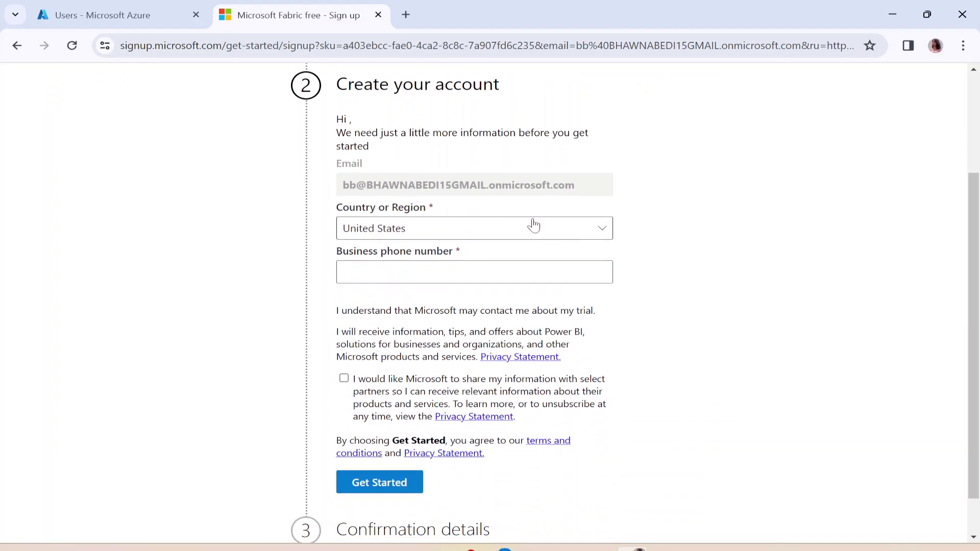
click(590, 230)
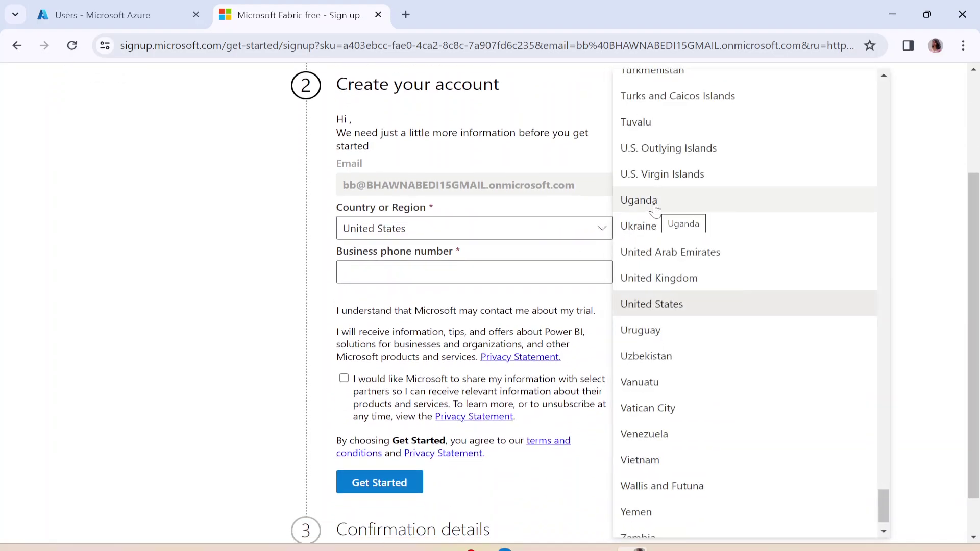
scroll(742, 399, down, 3)
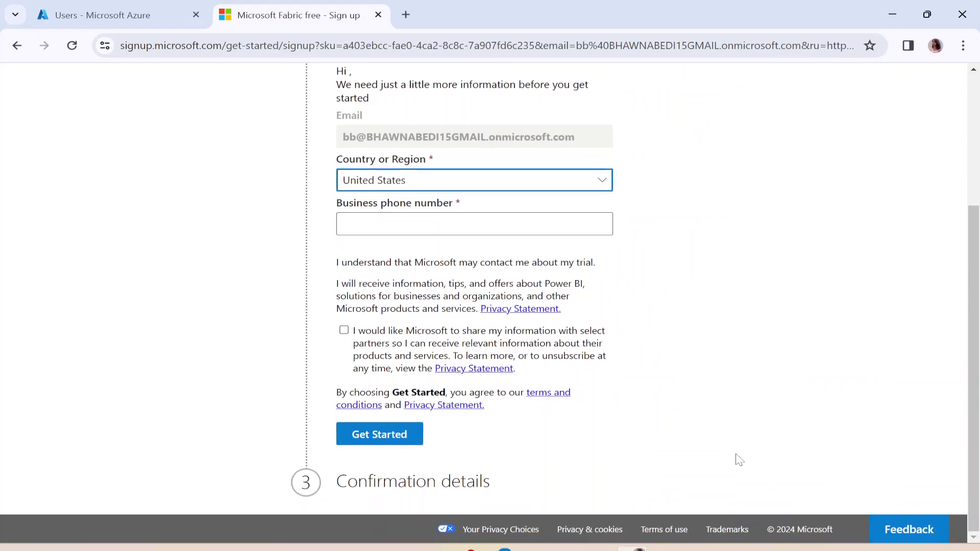
click(610, 186)
scroll(751, 314, up, 10)
scroll(752, 314, up, 20)
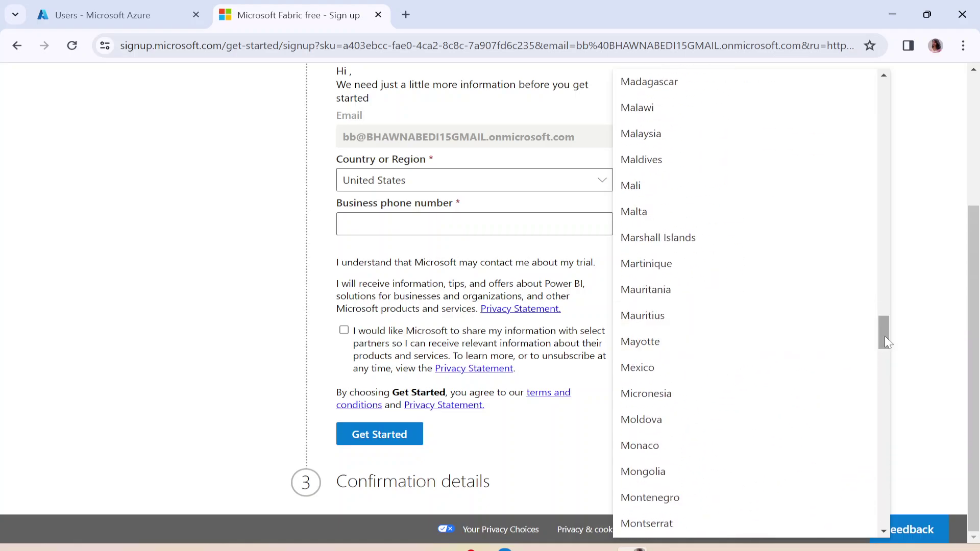
drag(884, 332, 880, 265)
click(685, 282)
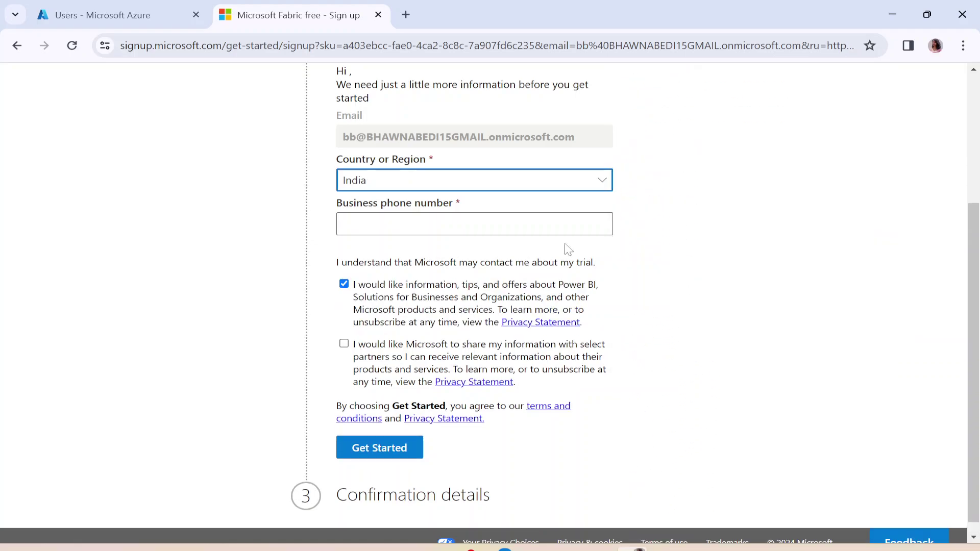
Opt in to sharing information with partners.
click(532, 227)
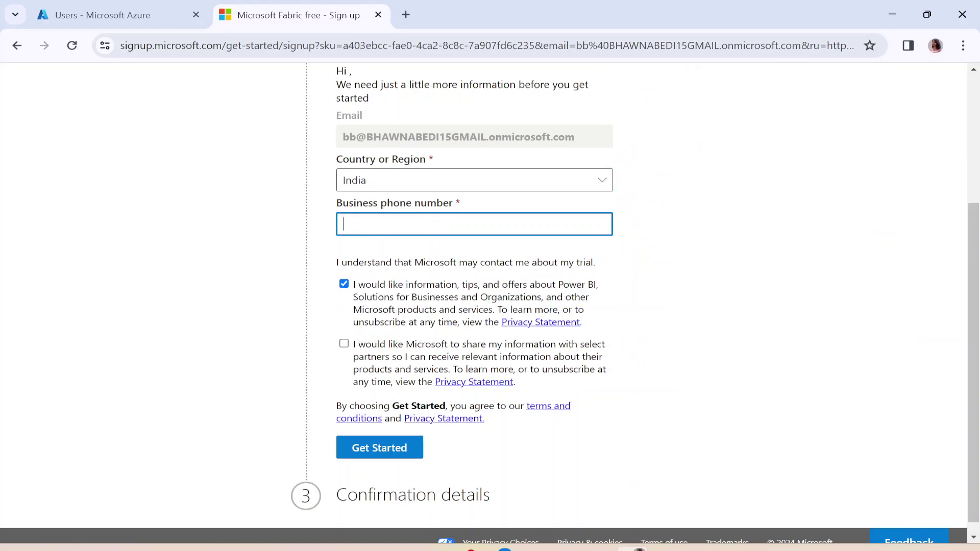
click(344, 345)
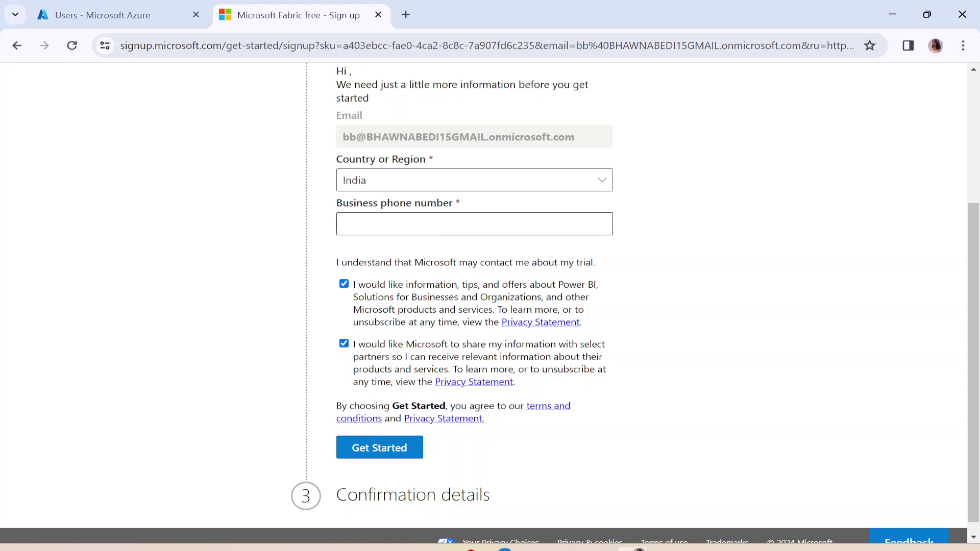
key(Tab)
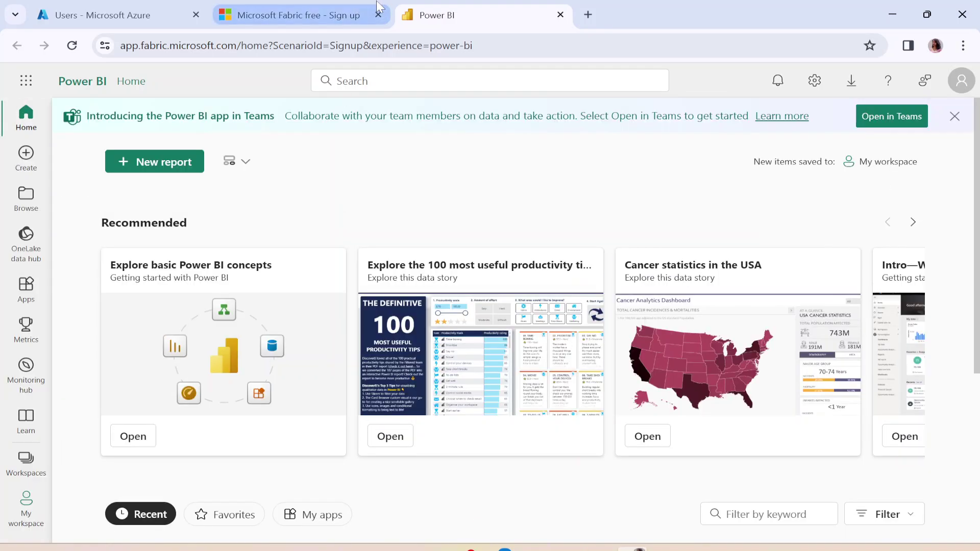
Open the empty My workspace, check the Workspaces list, and open its workspace settings.
click(27, 515)
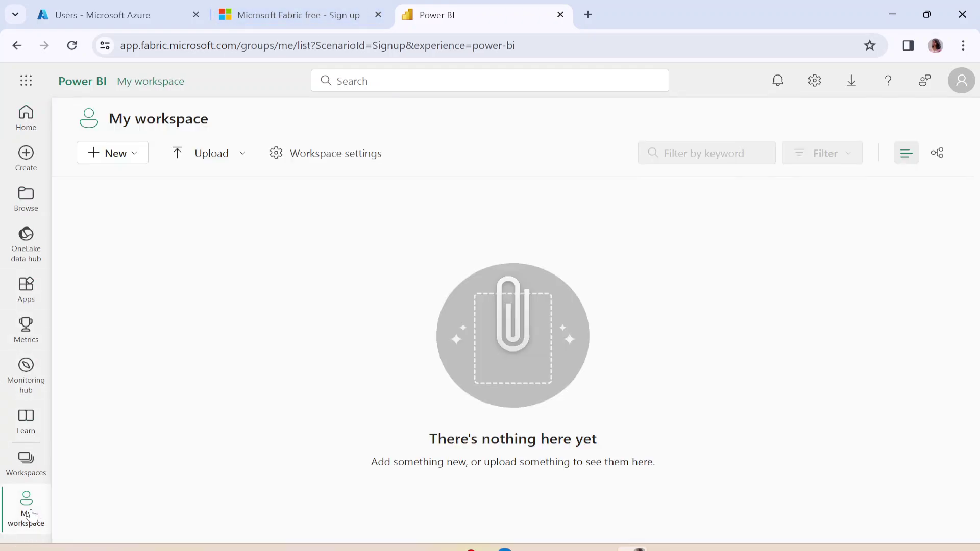
click(29, 475)
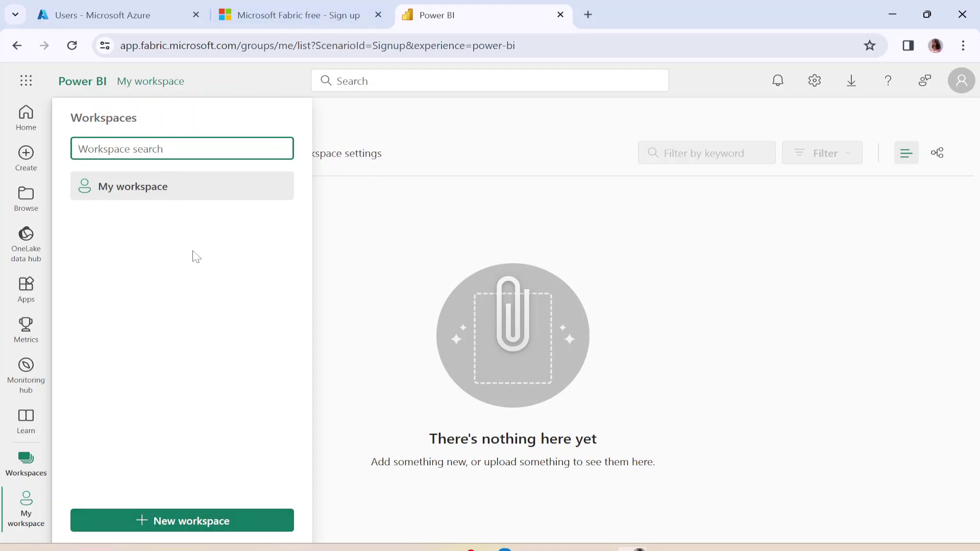
click(442, 135)
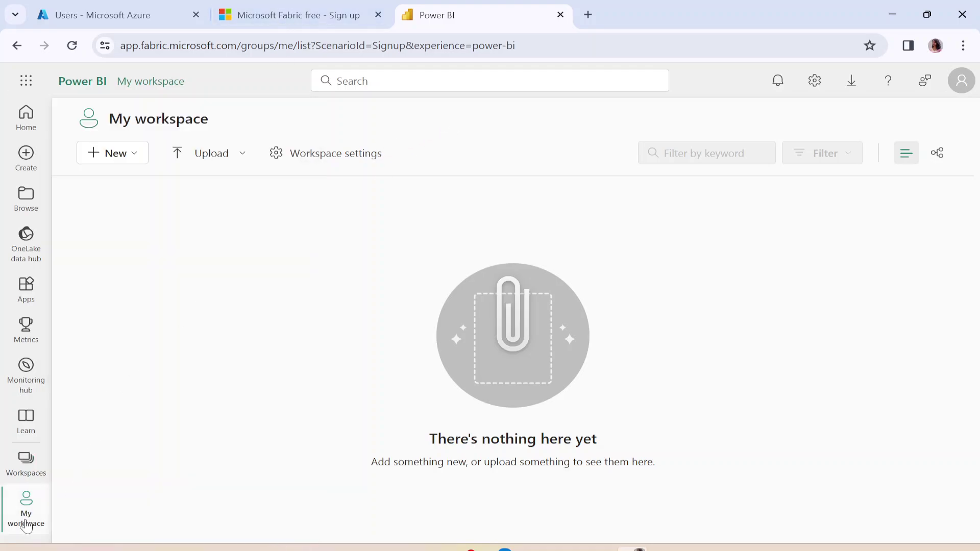
click(34, 477)
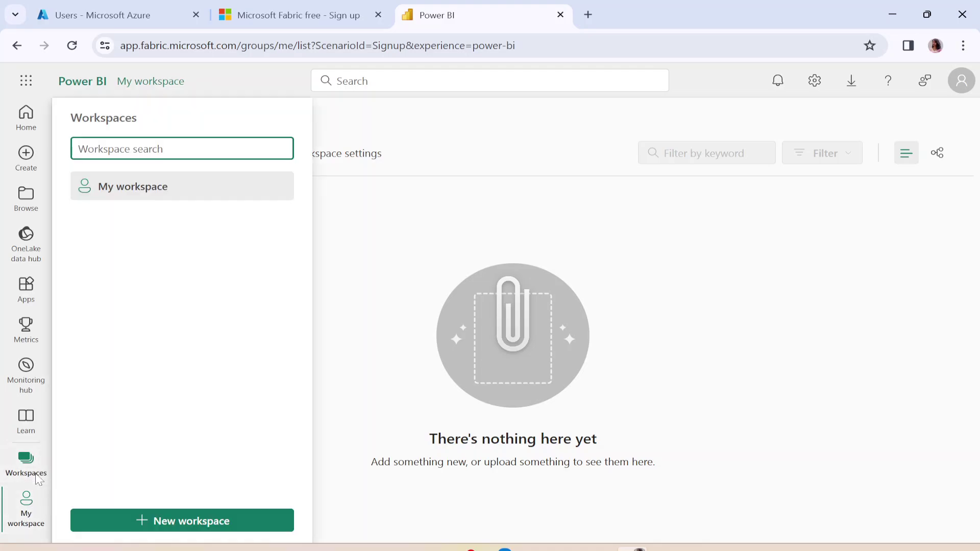
click(36, 477)
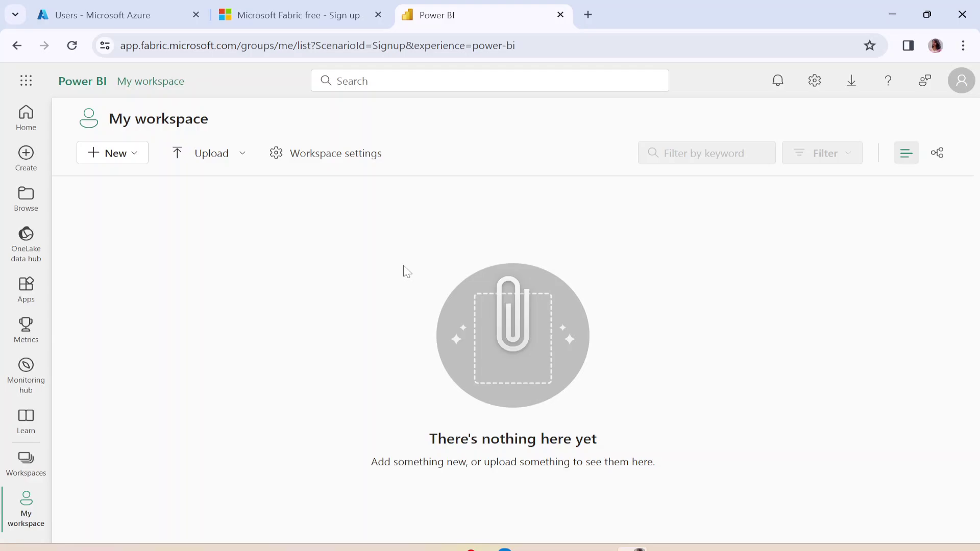
click(381, 156)
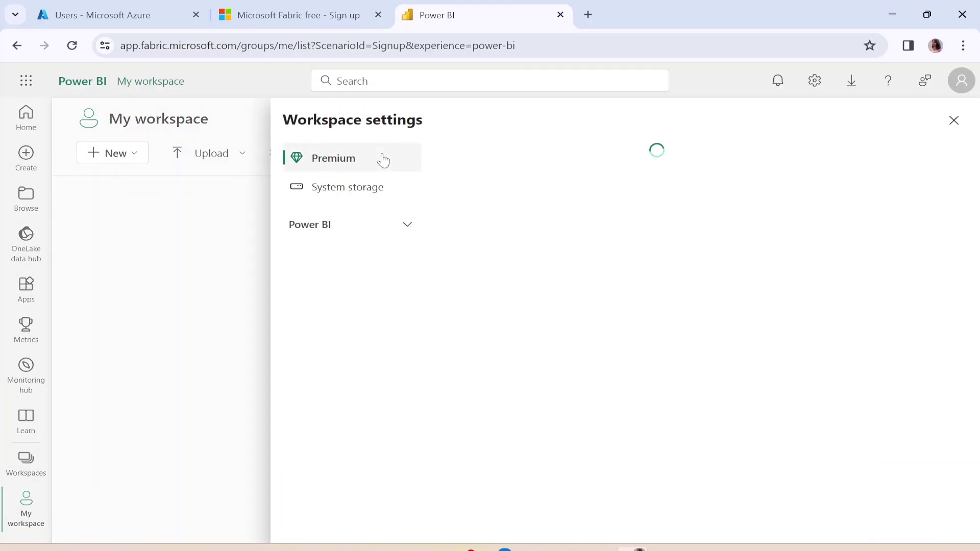